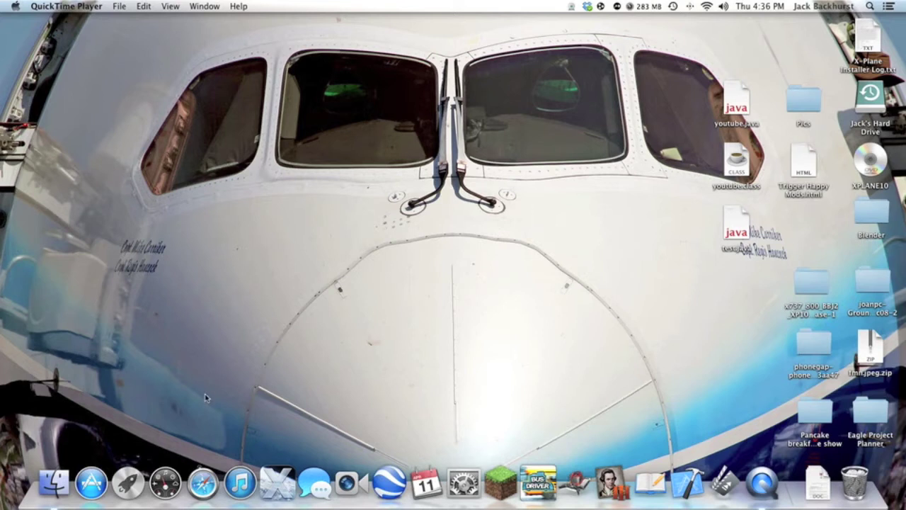
Step: In Safari, search Google for "x737" and open the x737project website from the results
click(203, 484)
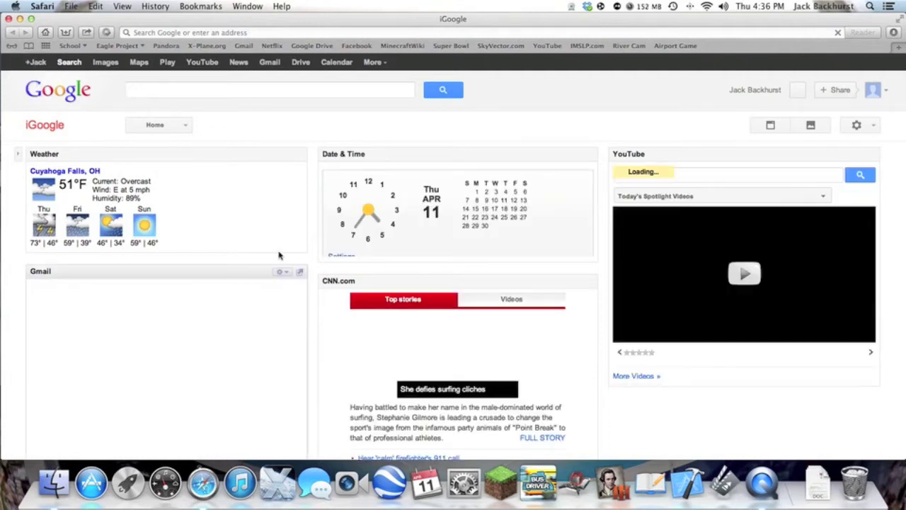
click(169, 88)
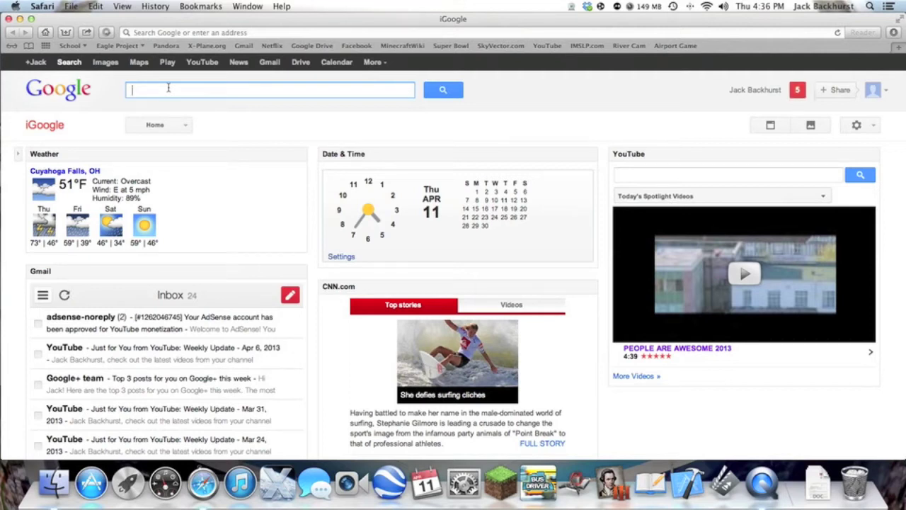
text(x737)
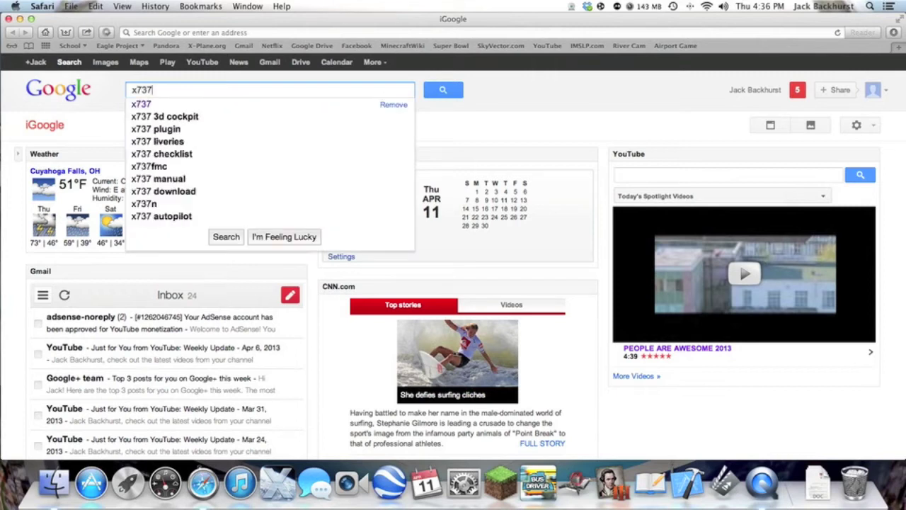
click(442, 91)
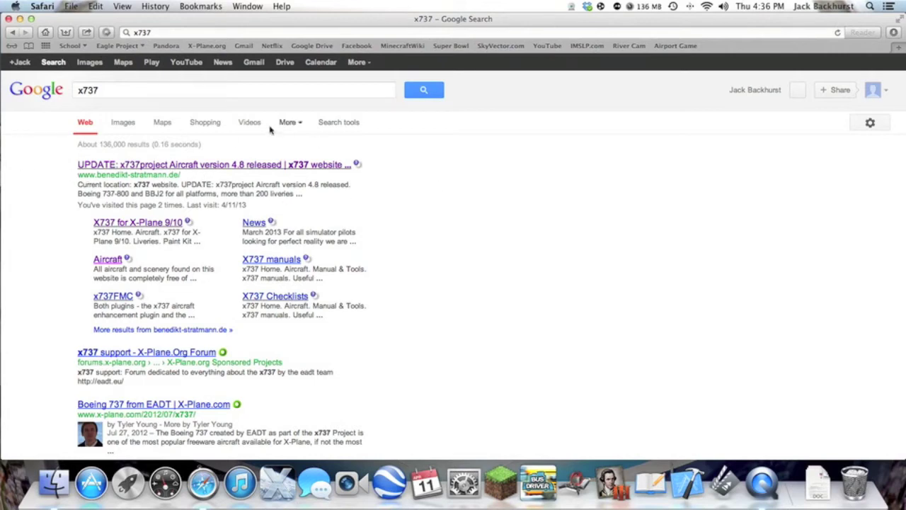
click(207, 164)
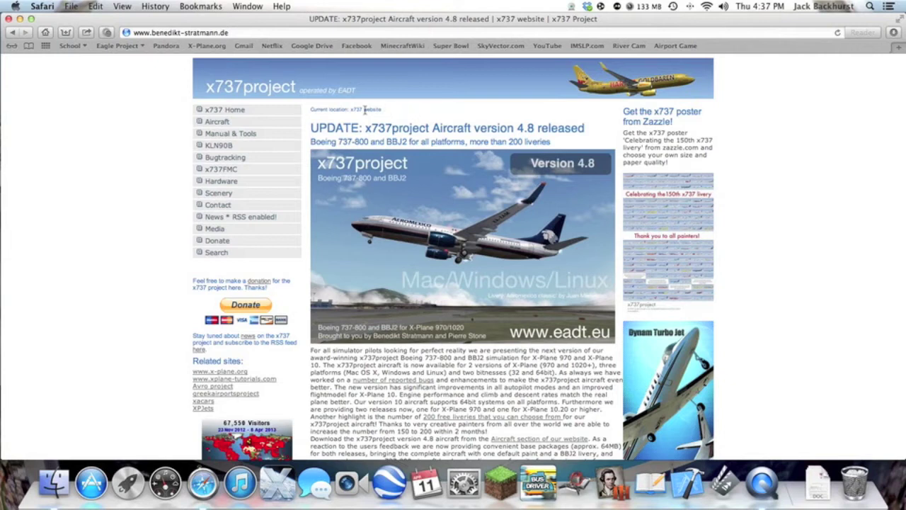
Step: Go to the site's Aircraft section and open the x737 for X-Plane 9/10 page
click(218, 122)
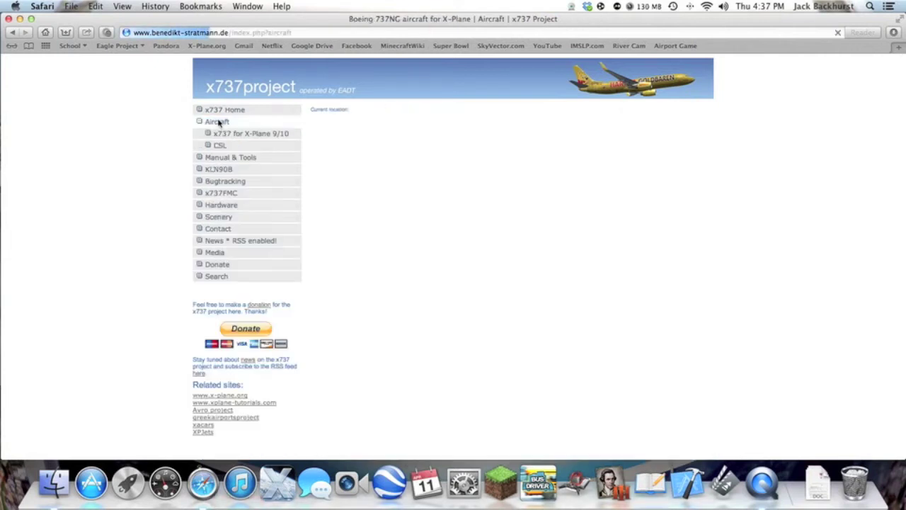
scroll(457, 278, down, 8)
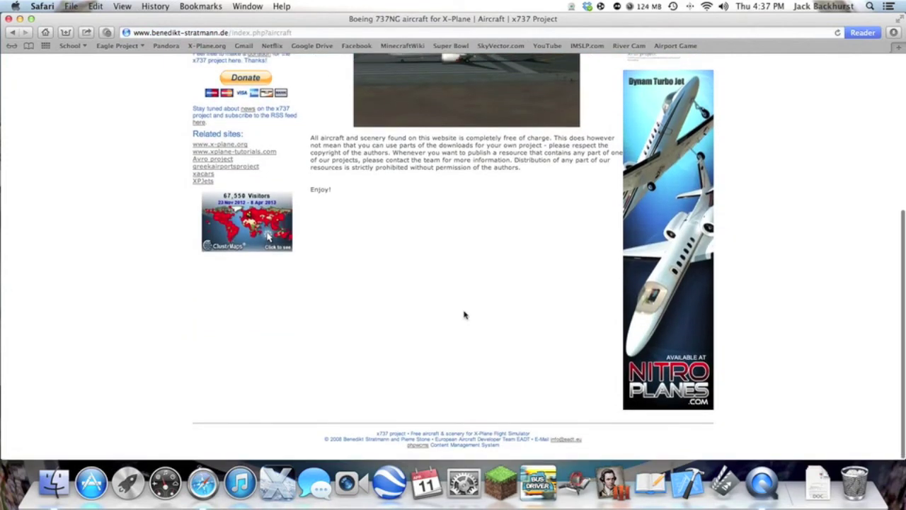
scroll(446, 301, up, 8)
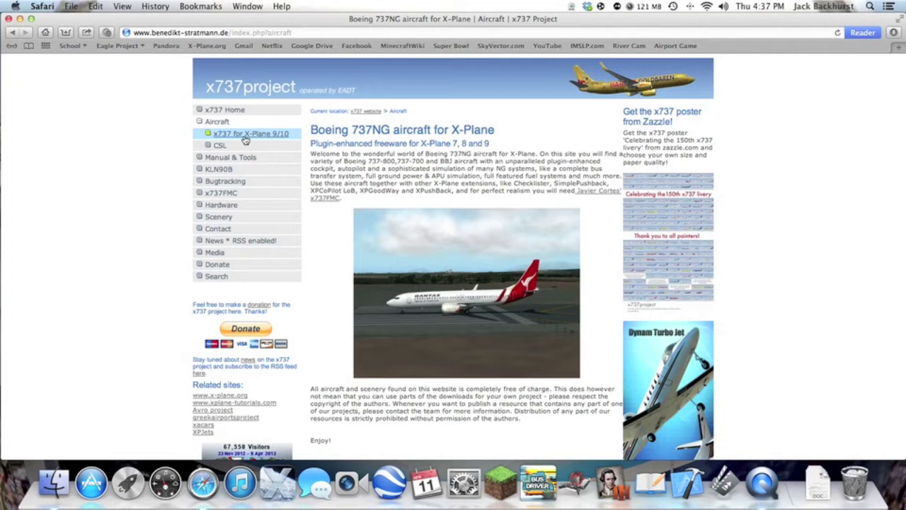
click(244, 136)
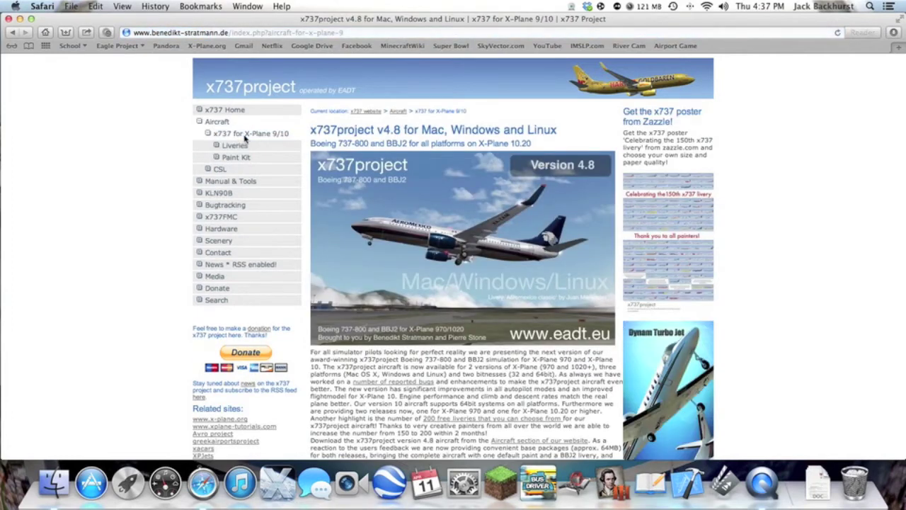
Step: Download the x737project aircraft for X-Plane 10.20b9+, all platforms 32/64bit
scroll(349, 175, down, 3)
scroll(349, 175, down, 10)
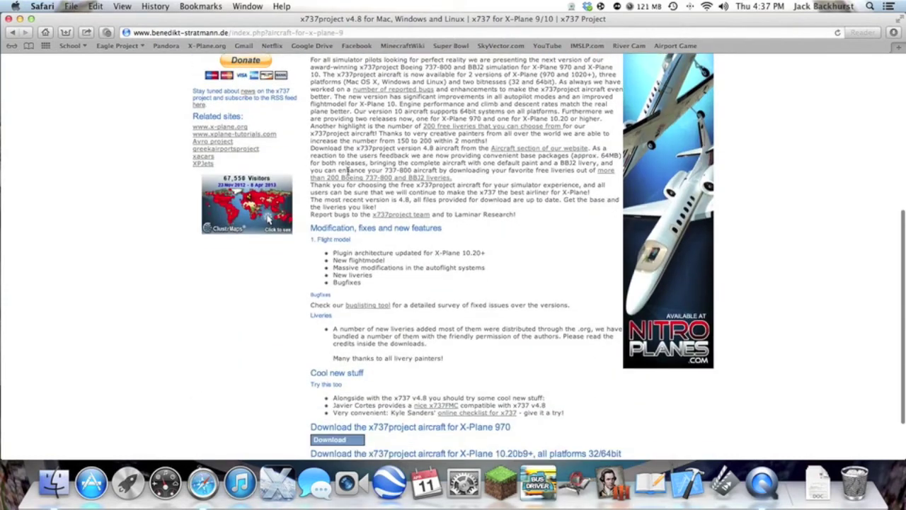
scroll(348, 172, up, 10)
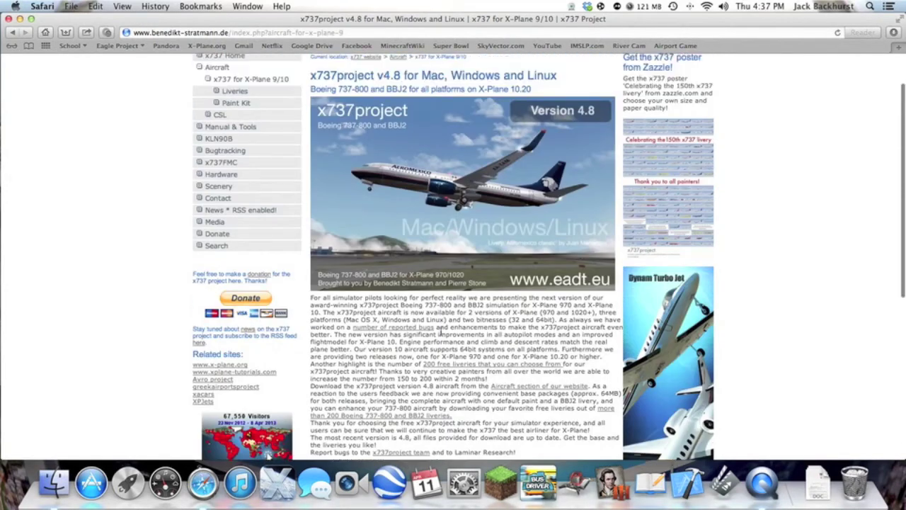
scroll(499, 338, down, 9)
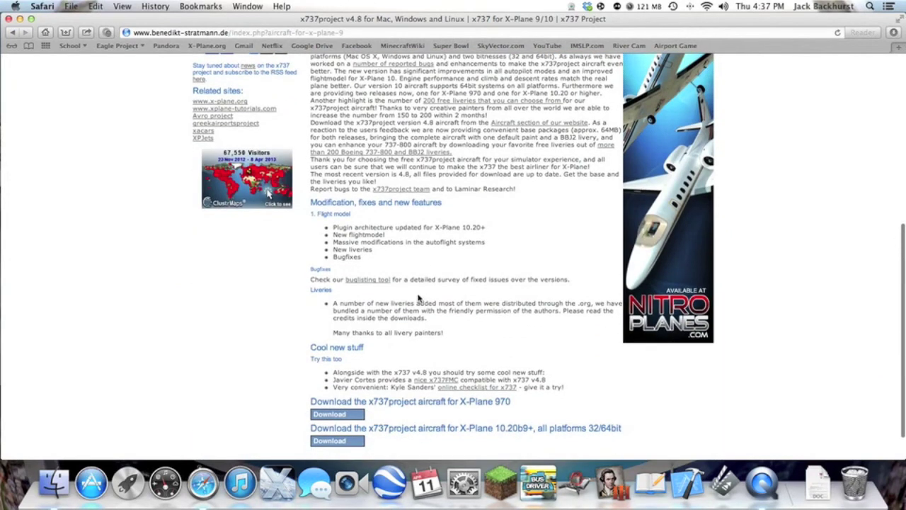
scroll(501, 276, down, 1)
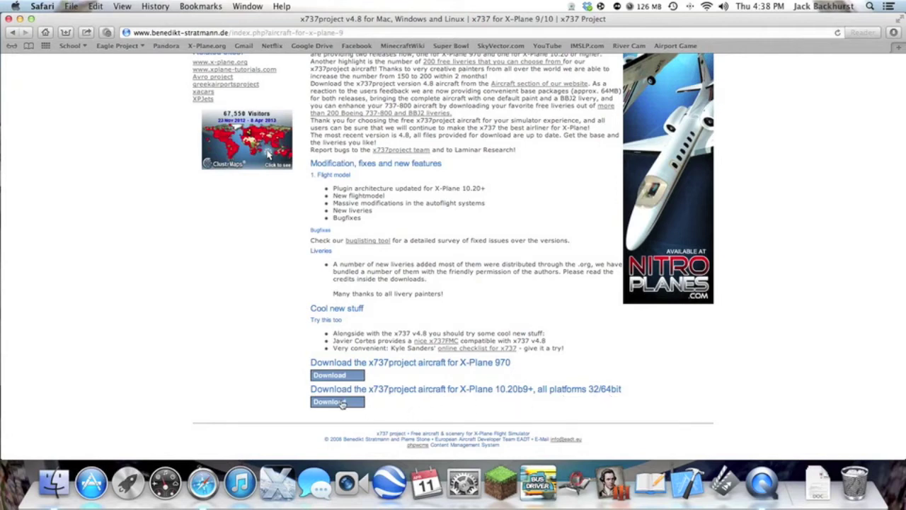
scroll(343, 400, up, 1)
click(343, 423)
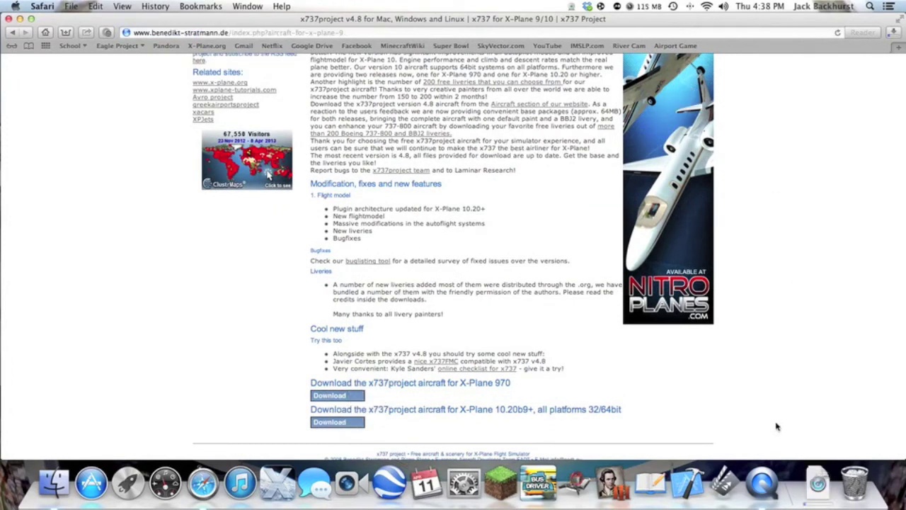
Step: Check the Downloads folder for the x737_800_BBJ2_XP1020_base download
click(818, 480)
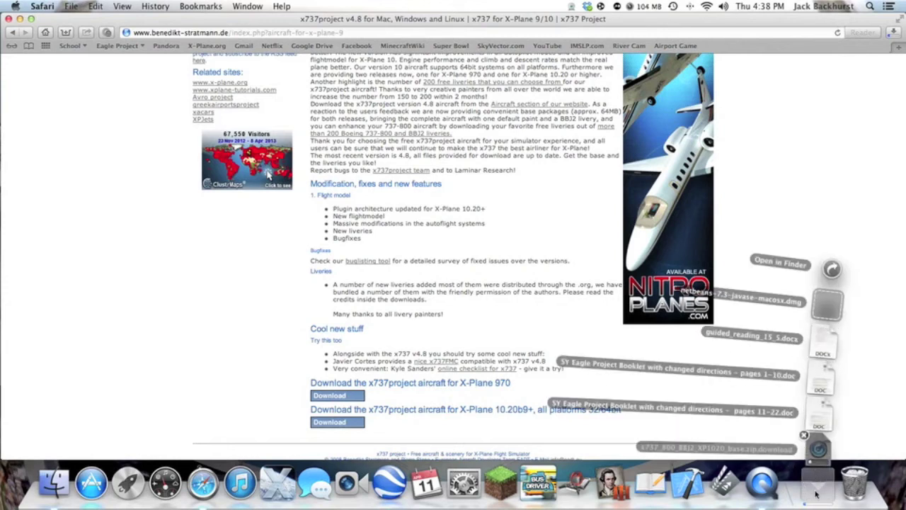
click(816, 494)
click(816, 494)
click(816, 494)
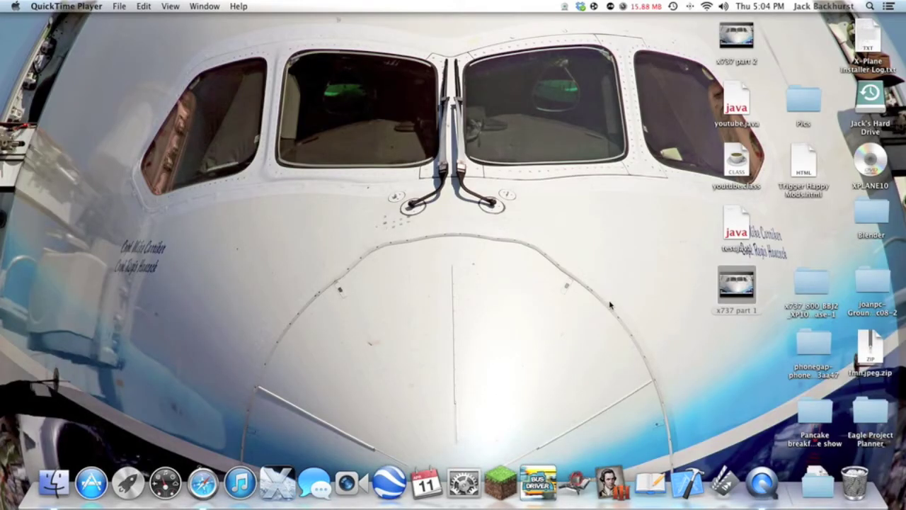
click(817, 484)
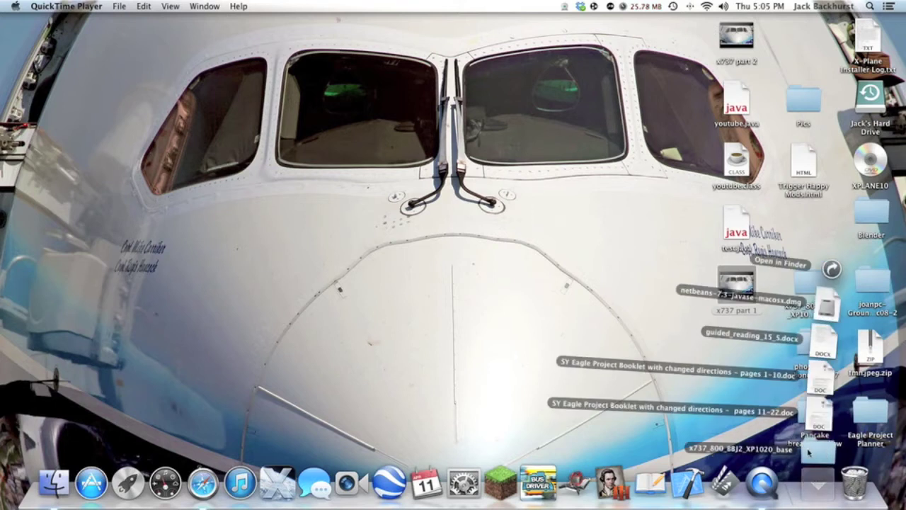
click(816, 484)
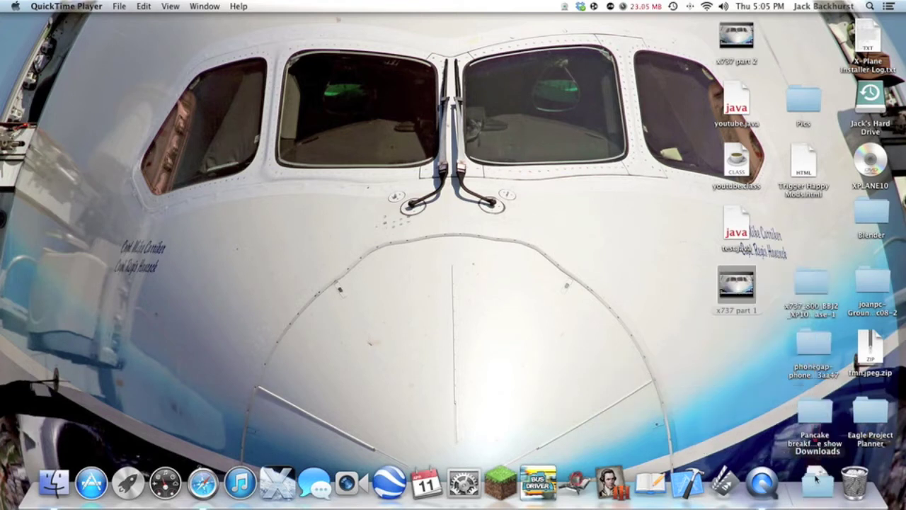
Step: In a Finder window, open the Aircraft folder inside the X-Plane 10 folder
click(51, 486)
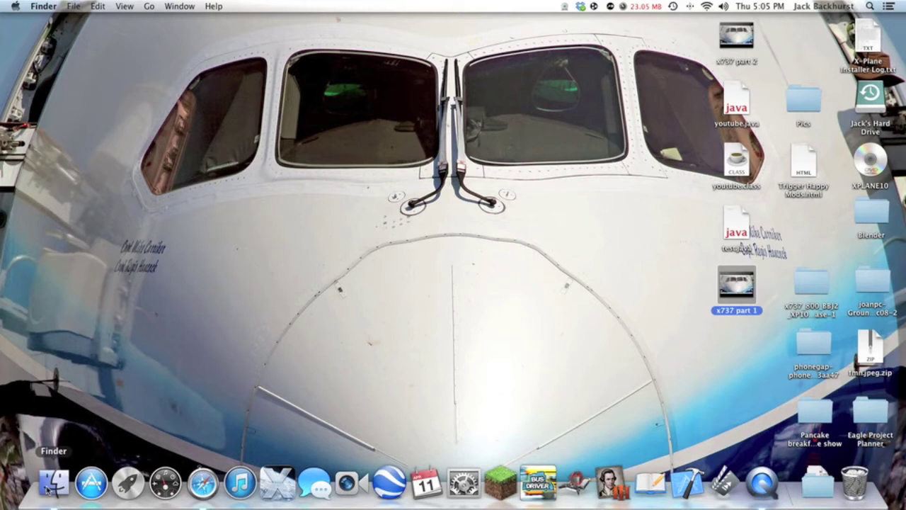
click(51, 485)
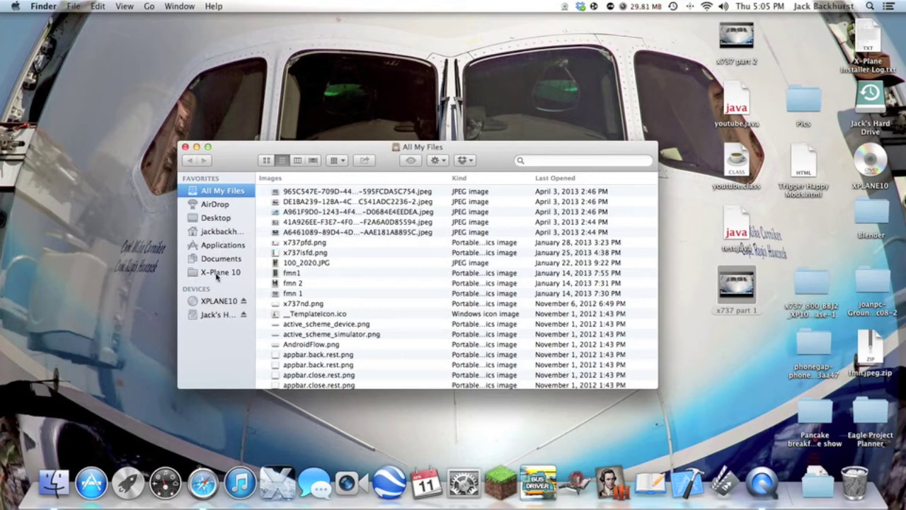
click(217, 275)
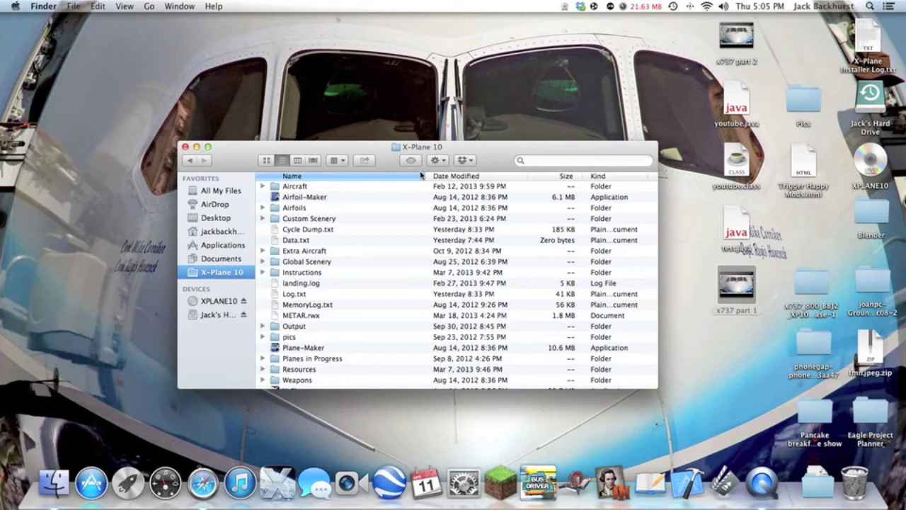
click(300, 188)
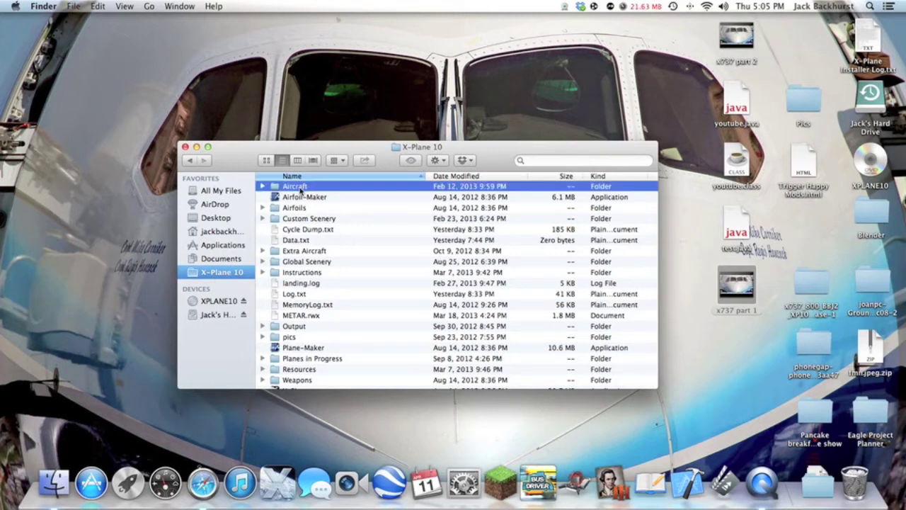
double_click(300, 187)
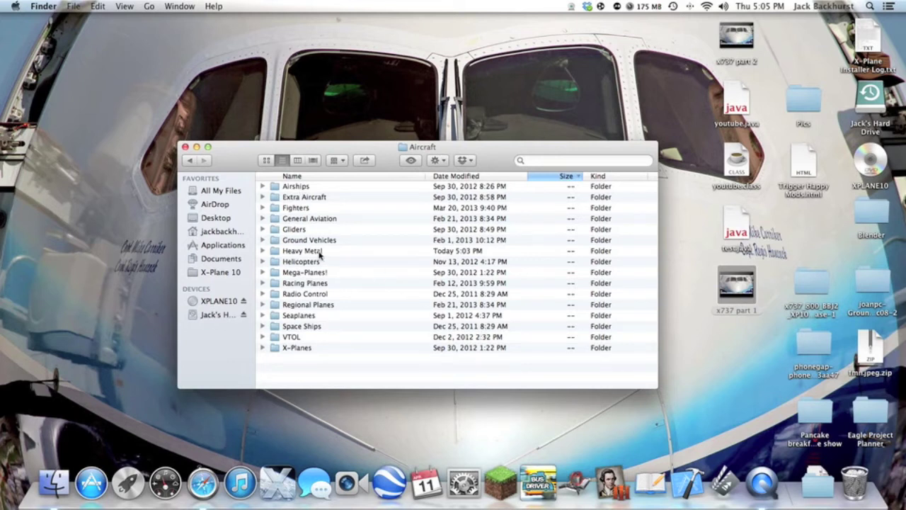
Step: Move the x737_800_BBJ2_XP1020_base folder from Downloads into the Heavy Metal folder within Aircraft
click(815, 489)
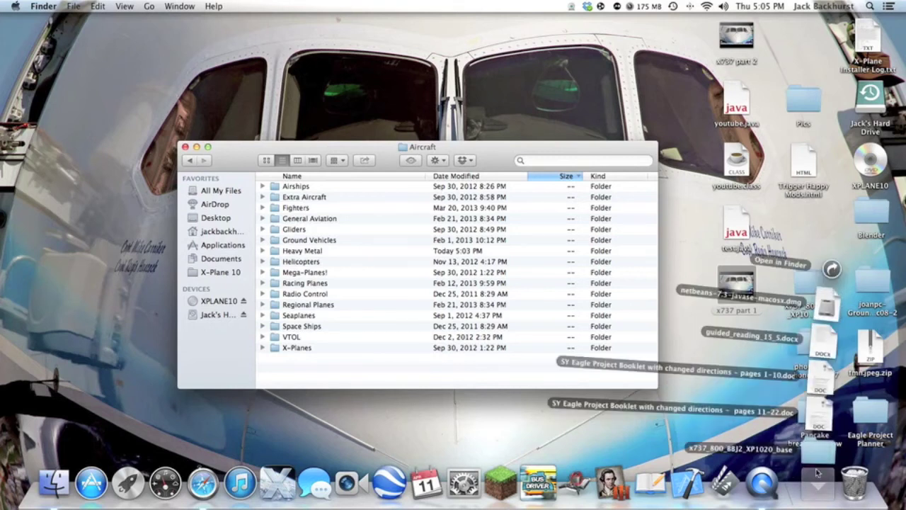
drag(817, 453, 344, 254)
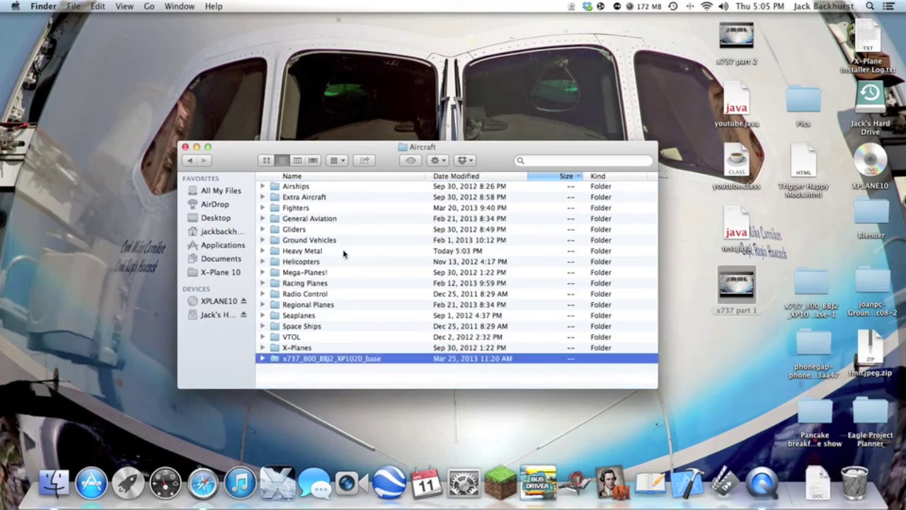
drag(325, 360, 302, 254)
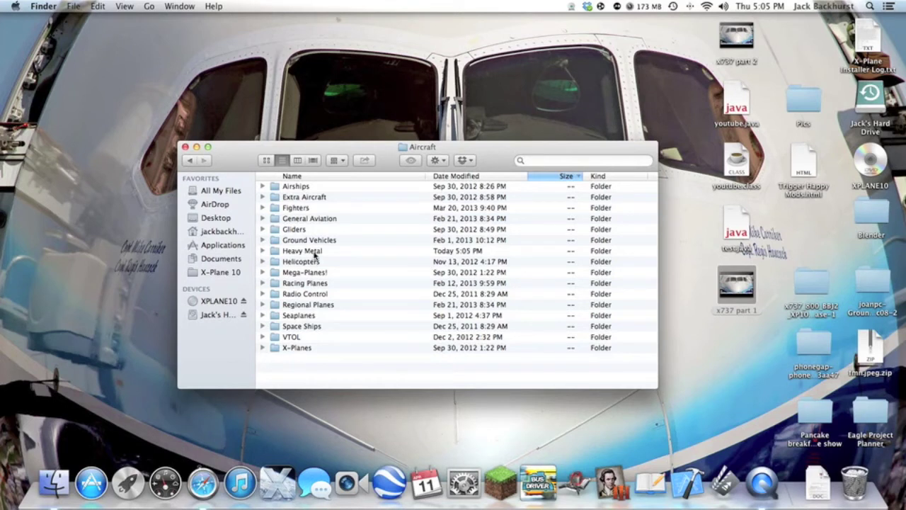
Step: Open the Heavy Metal folder, locate x737_800_BBJ2_XP1020_base and open it
click(315, 254)
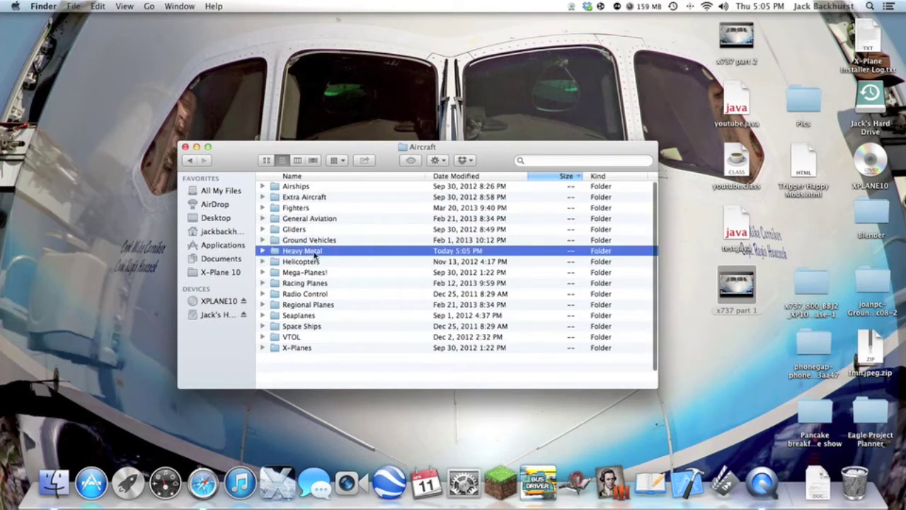
double_click(315, 252)
scroll(315, 254, up, 1)
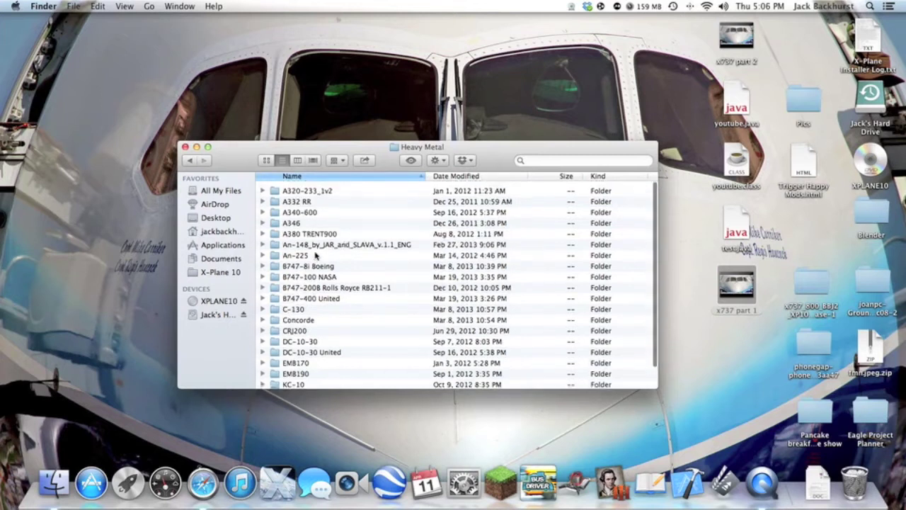
scroll(315, 256, down, 1)
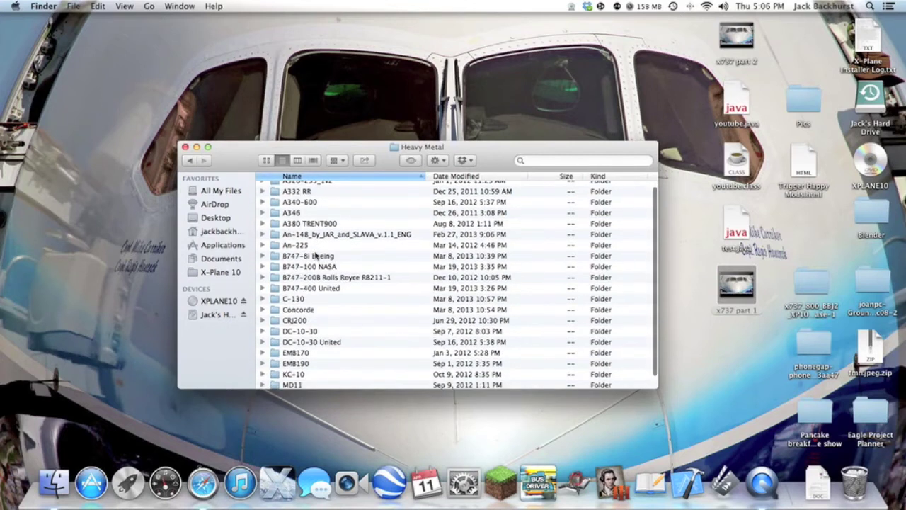
scroll(315, 255, down, 1)
scroll(315, 255, down, 2)
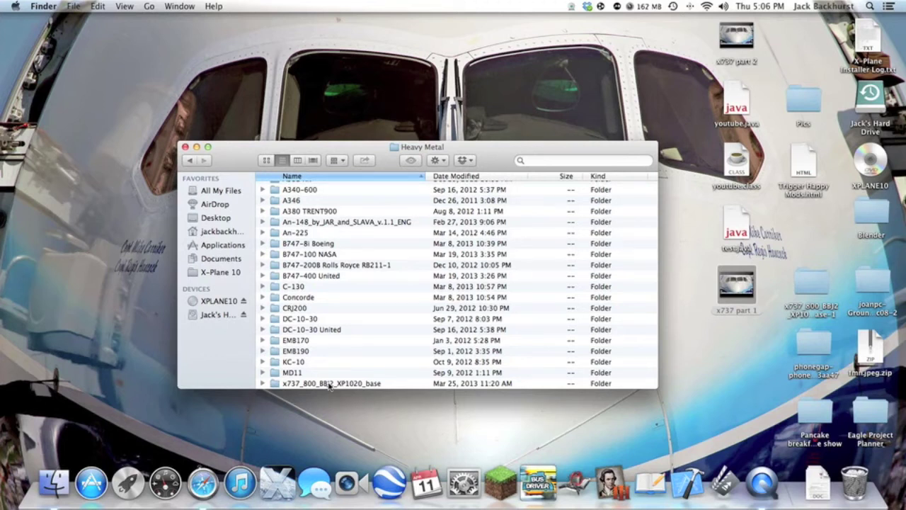
click(329, 384)
double_click(329, 384)
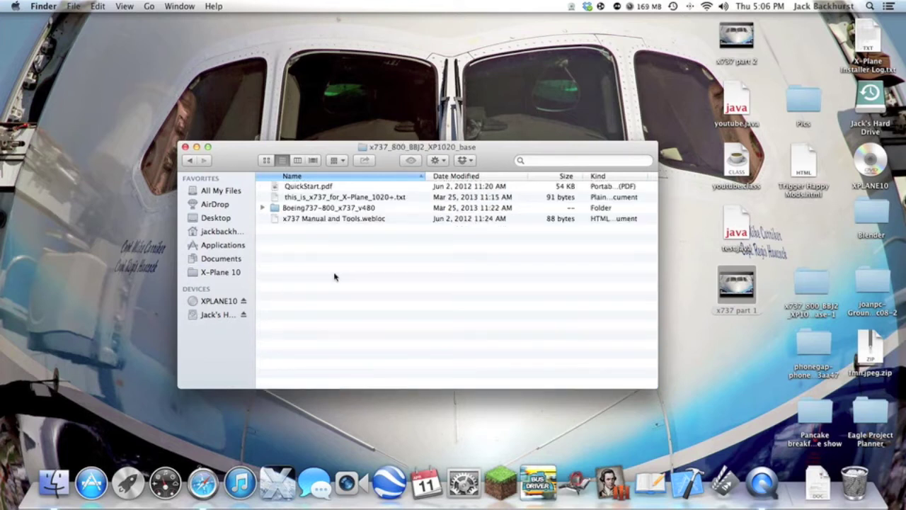
Step: Open the Boeing737-800_x737_v480 folder and look through the aircraft's files and subfolders
click(303, 209)
double_click(303, 209)
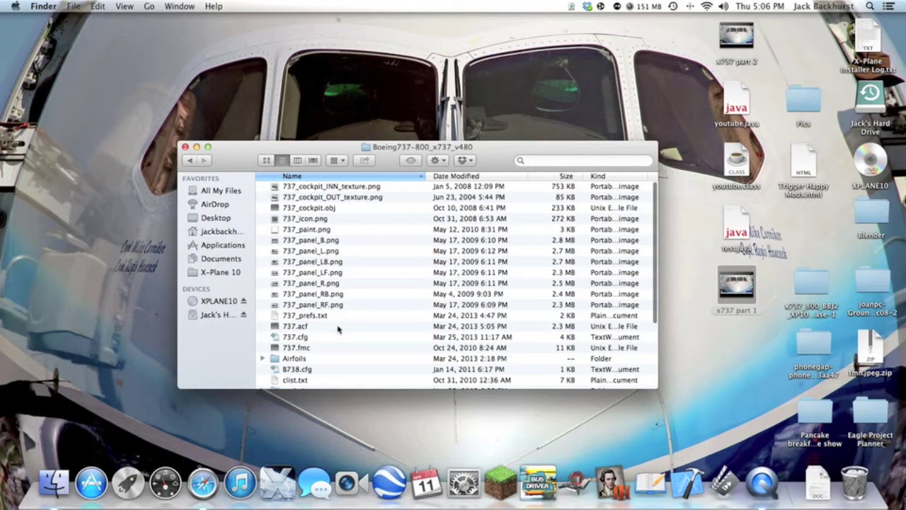
scroll(337, 329, down, 5)
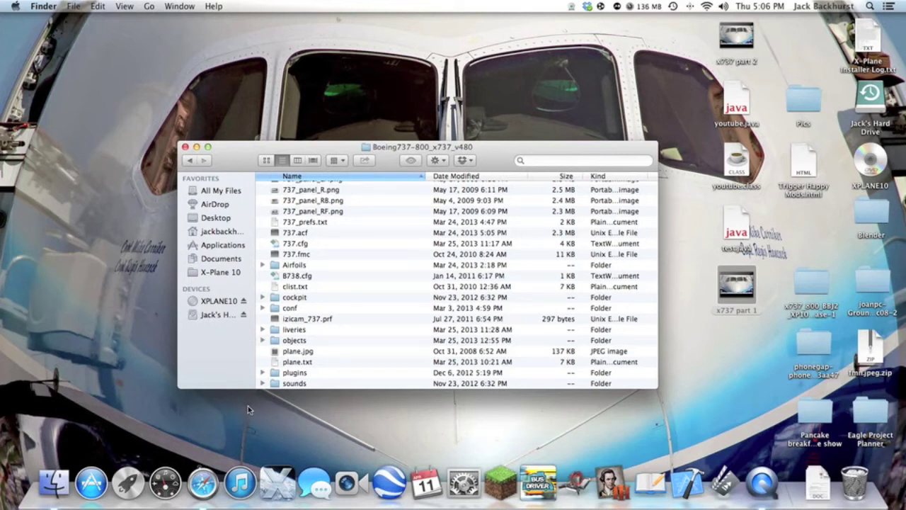
Step: In Safari, search Google for x737 and open the x737project website from the results
click(203, 483)
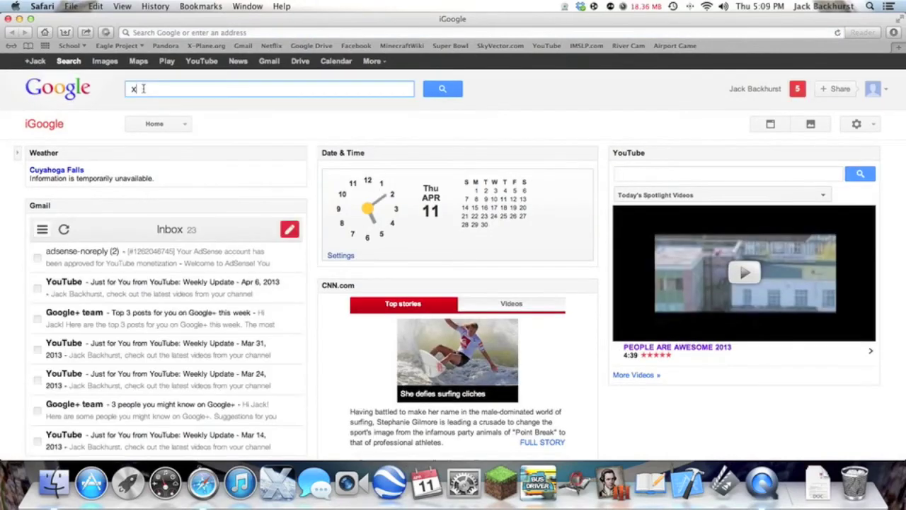
text(737)
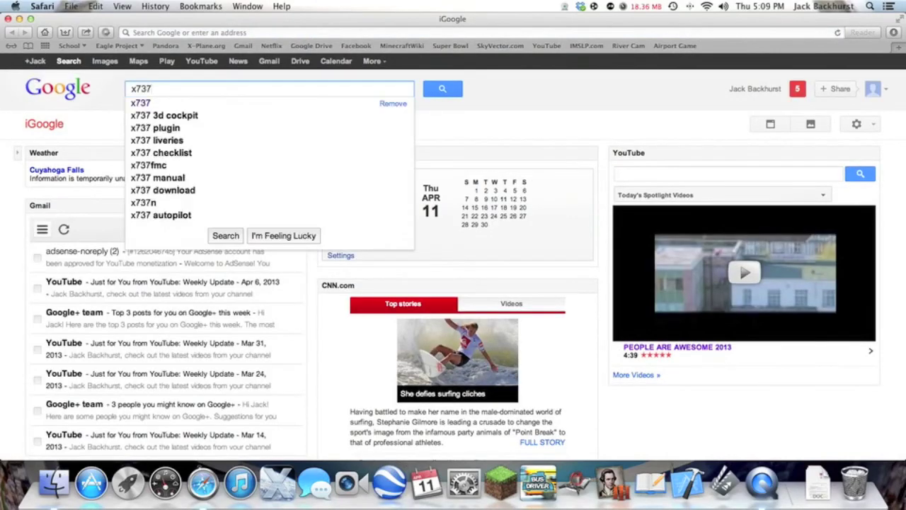
key(Return)
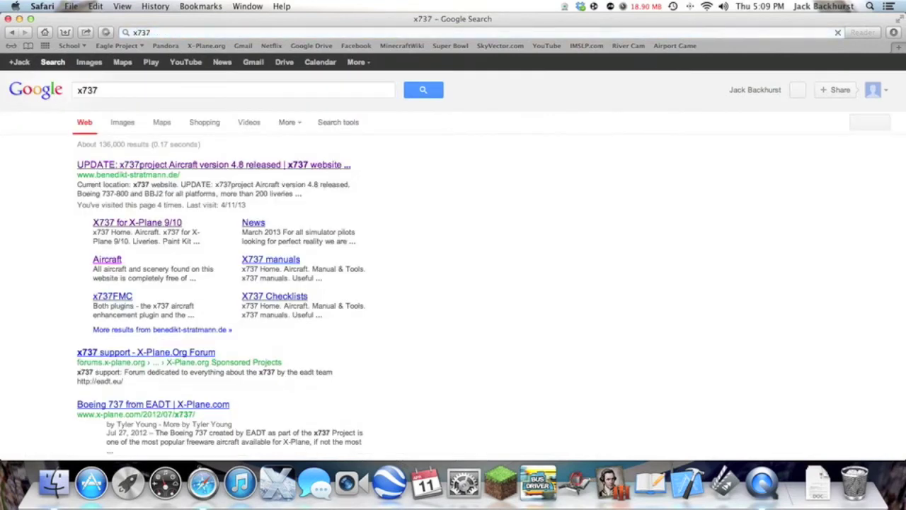
click(131, 164)
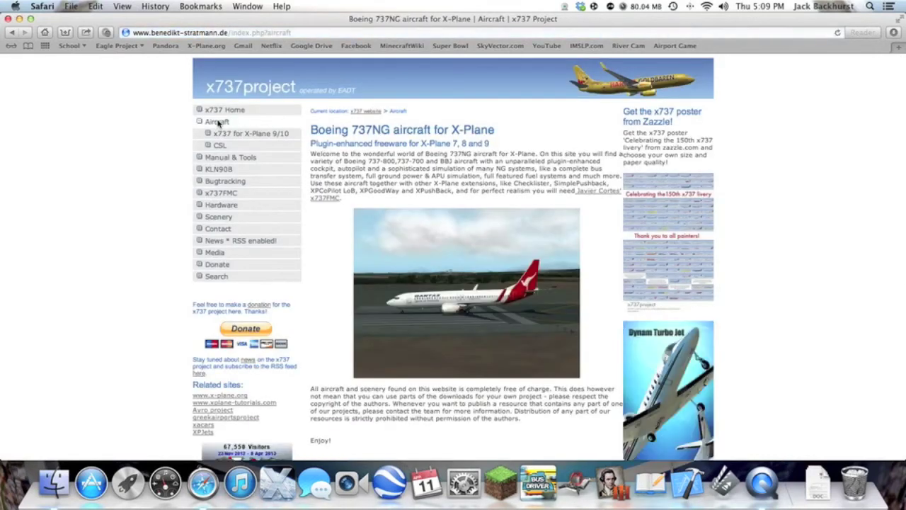
Step: Open the Liveries page under x737 for X-Plane 9/10 and read the livery installation guide
click(229, 135)
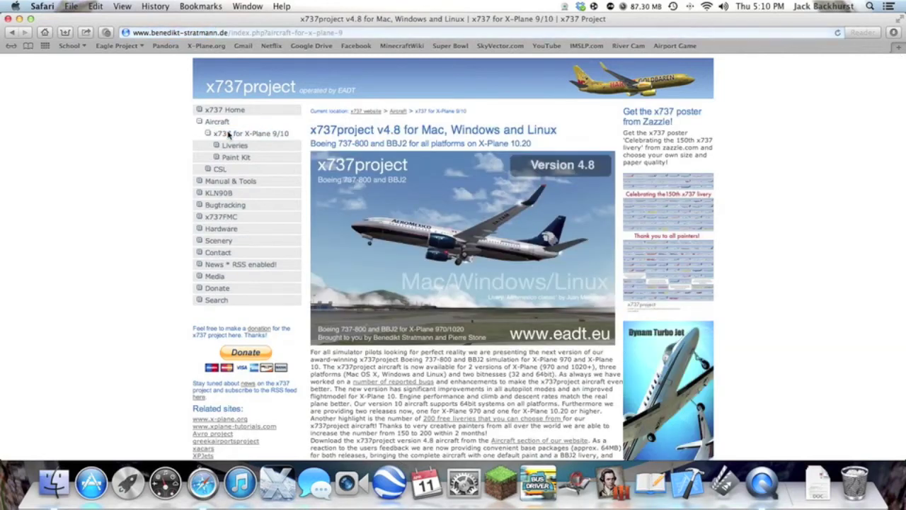
click(232, 146)
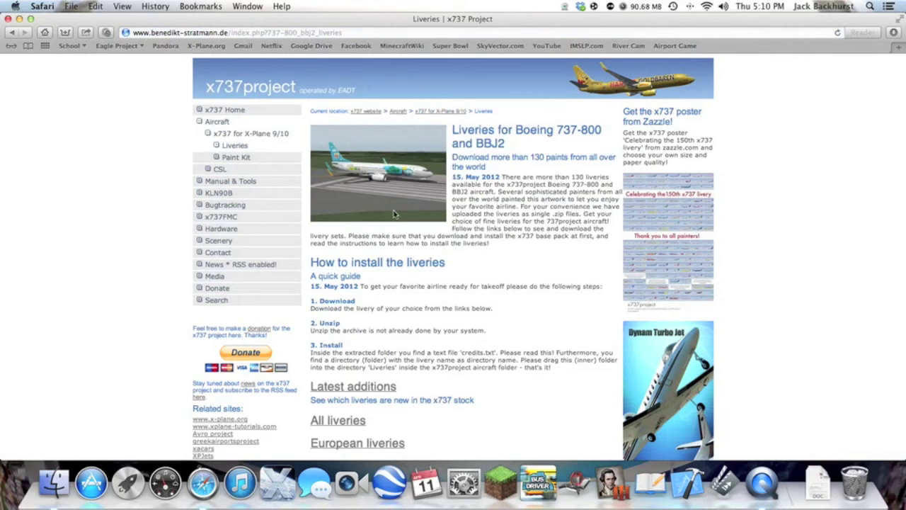
scroll(417, 218, down, 2)
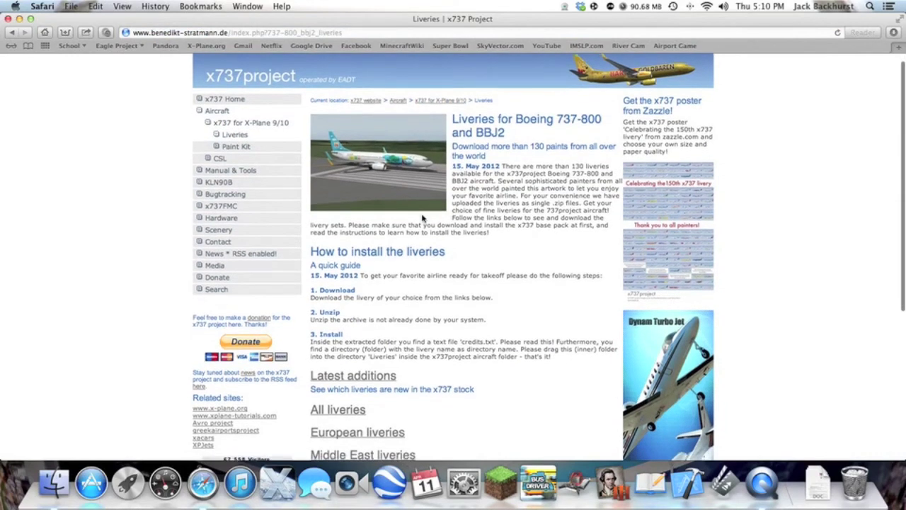
scroll(423, 218, down, 5)
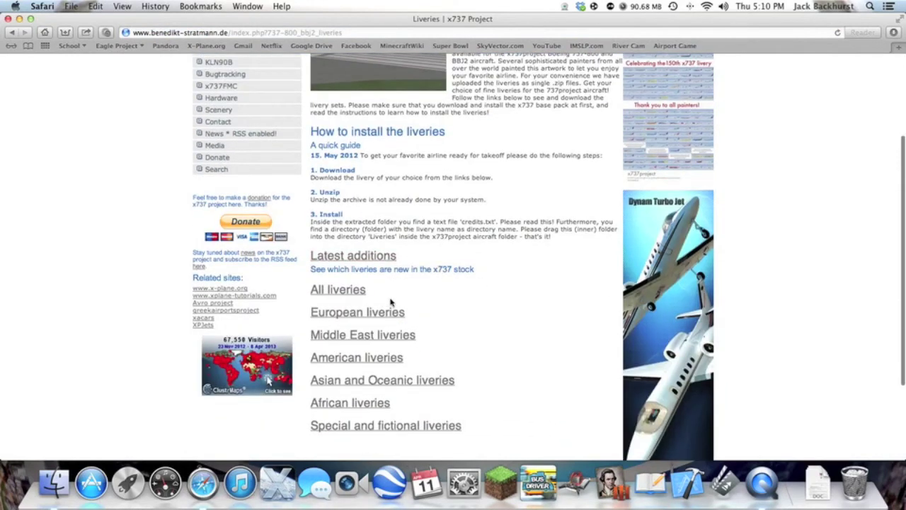
scroll(421, 199, down, 1)
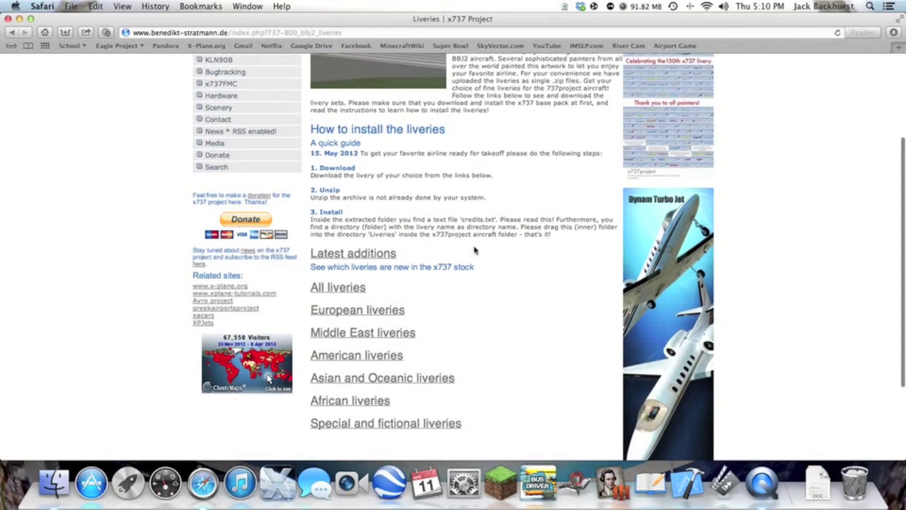
scroll(495, 237, down, 2)
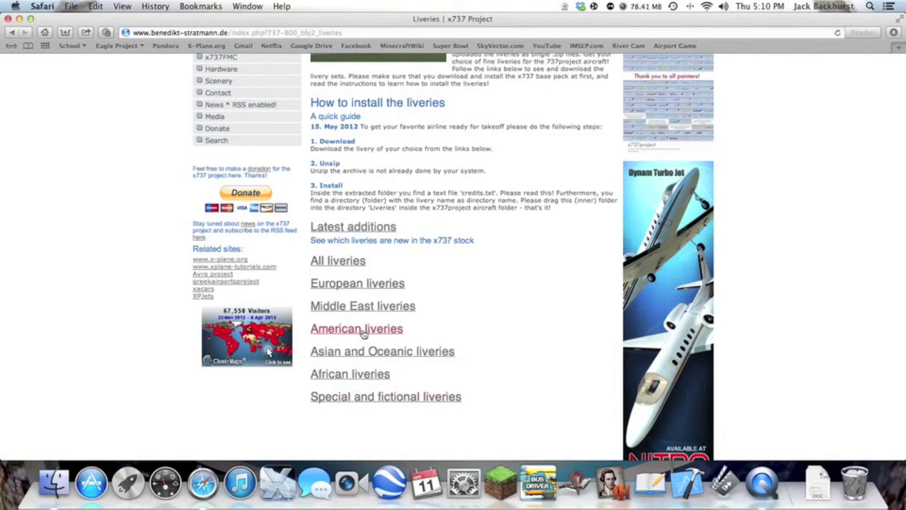
Step: Open the American liveries list and download the standard American Airlines 737-800 livery, tail number N987AN
click(363, 331)
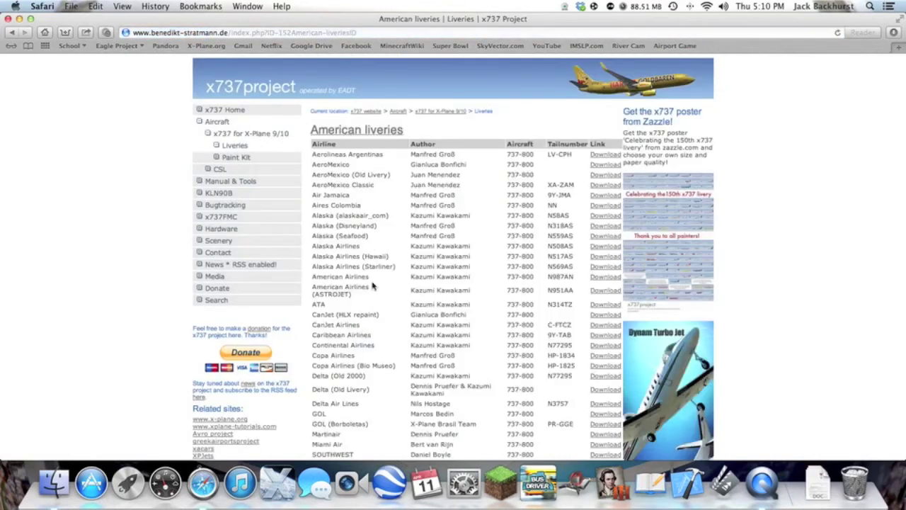
scroll(395, 232, down, 1)
scroll(394, 232, down, 5)
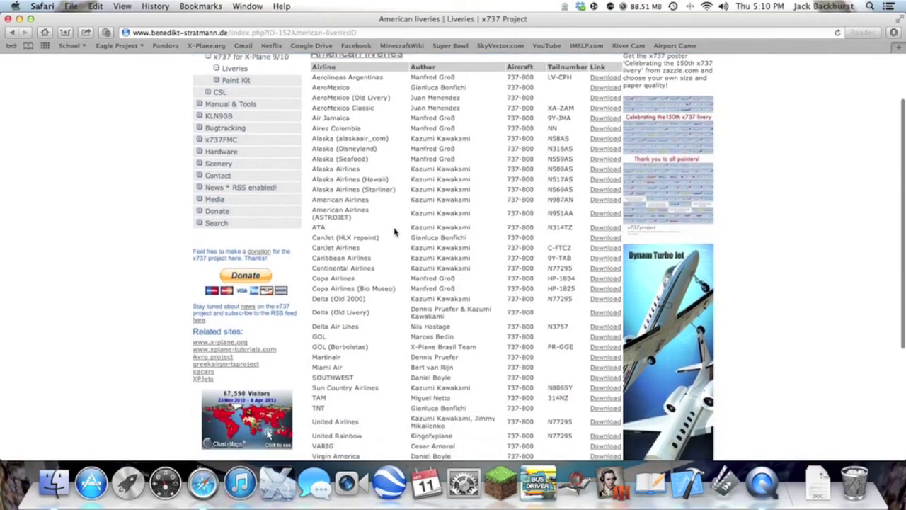
scroll(394, 231, up, 3)
scroll(395, 231, up, 2)
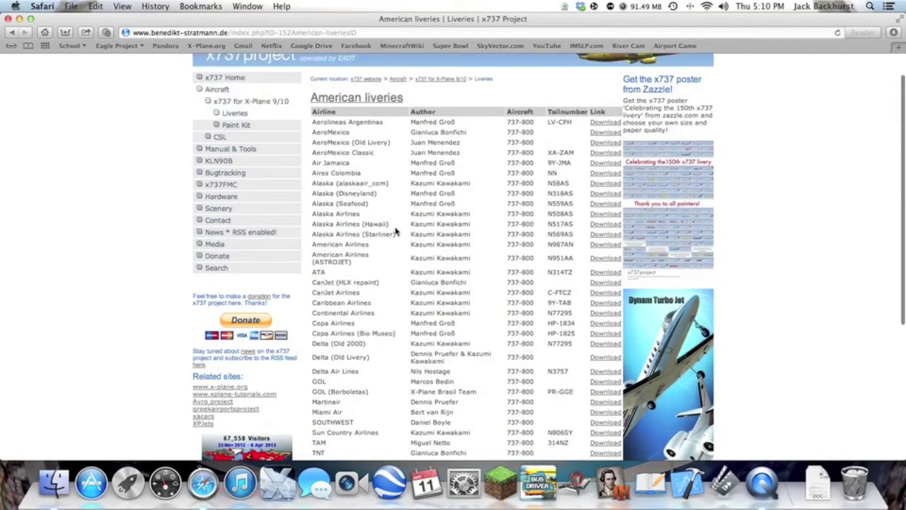
scroll(395, 232, up, 1)
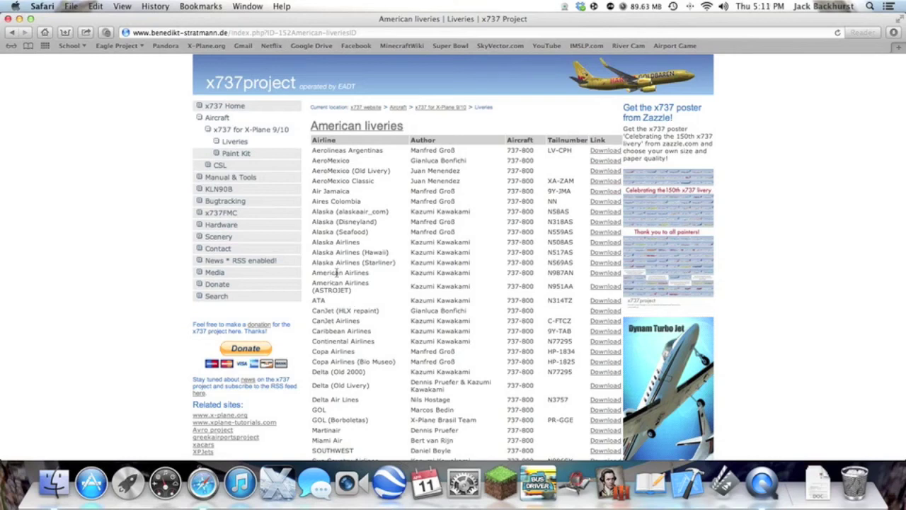
click(602, 274)
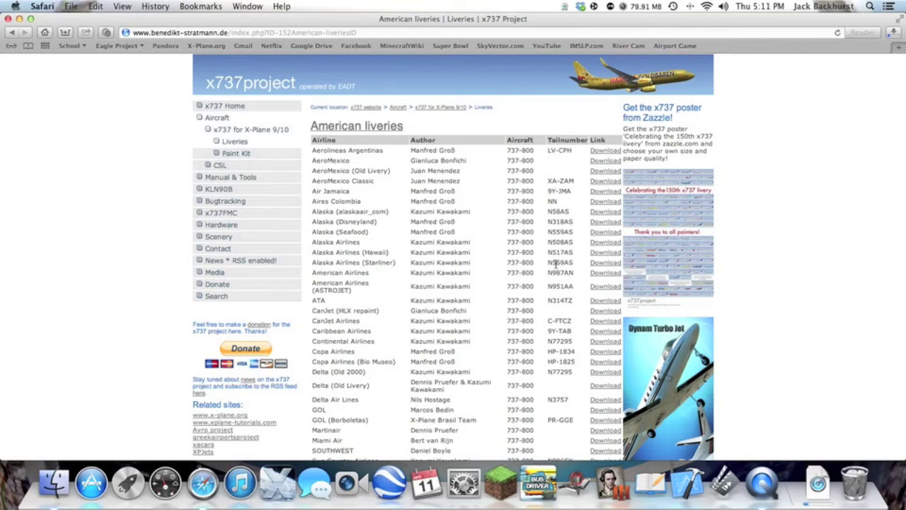
Step: View the Paint Kit page and look through the complete list of all x737 liveries
click(236, 157)
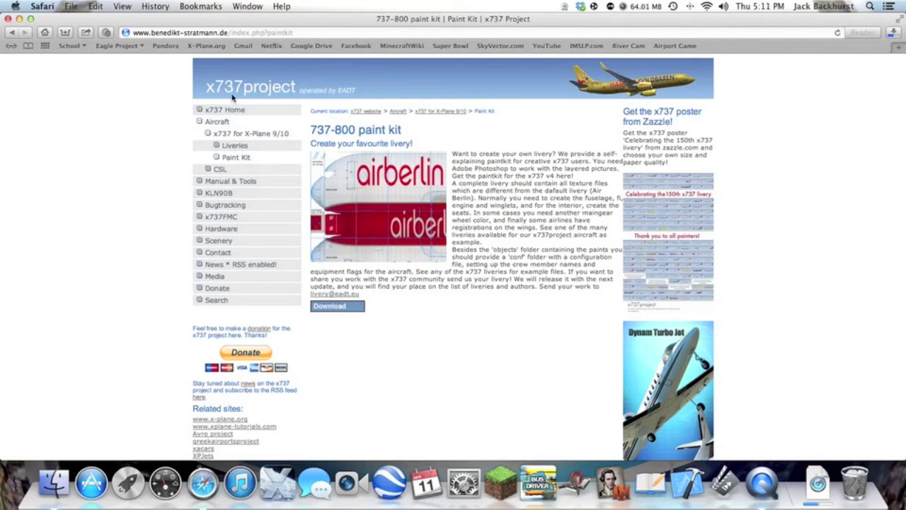
click(245, 147)
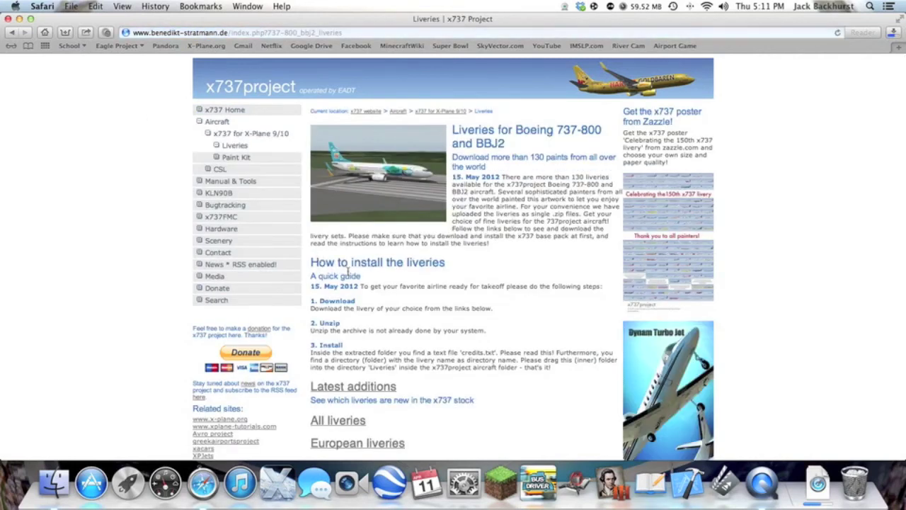
scroll(347, 270, down, 5)
click(323, 258)
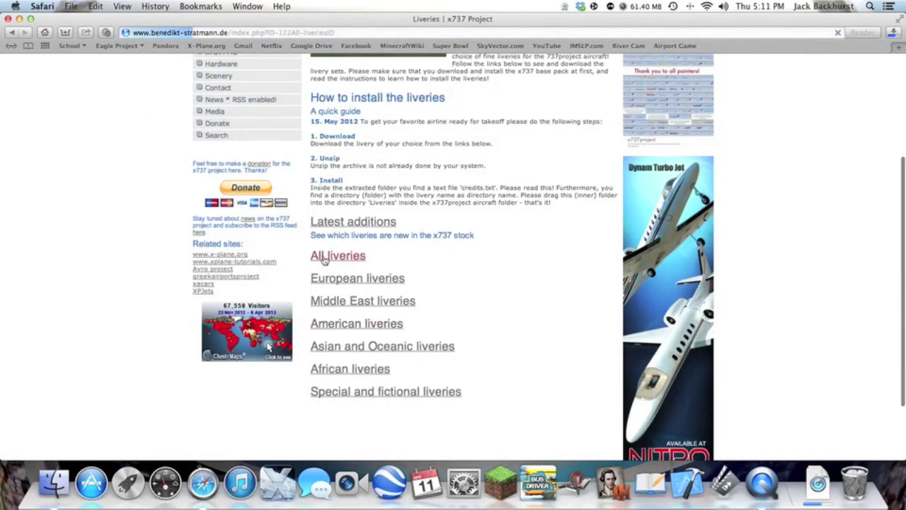
scroll(368, 256, down, 4)
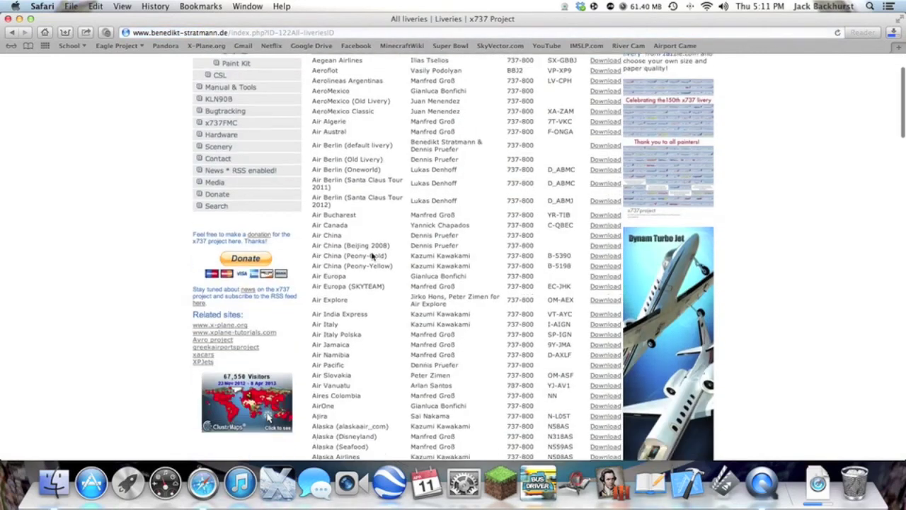
scroll(372, 256, down, 12)
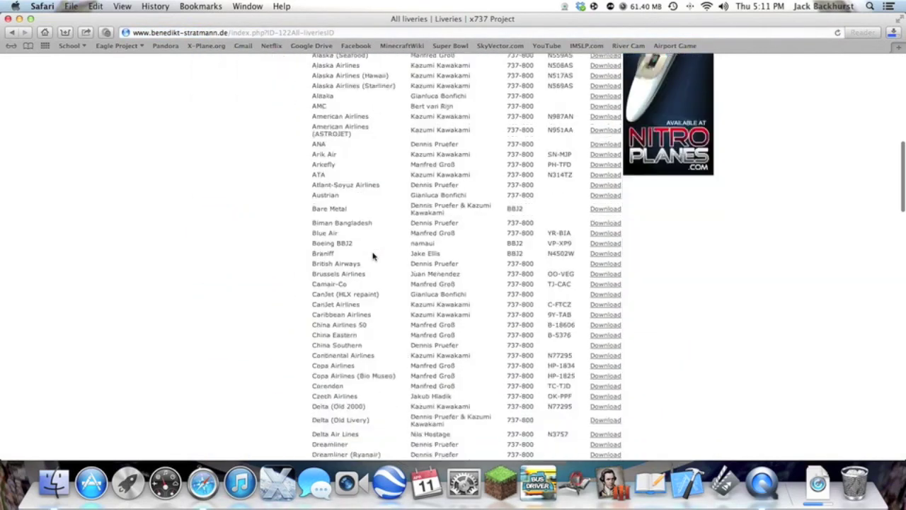
scroll(373, 256, down, 20)
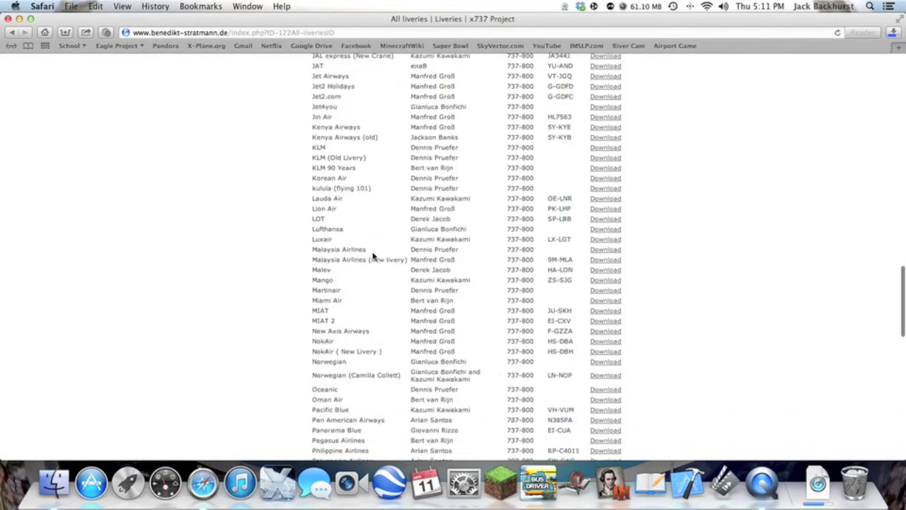
scroll(373, 256, down, 20)
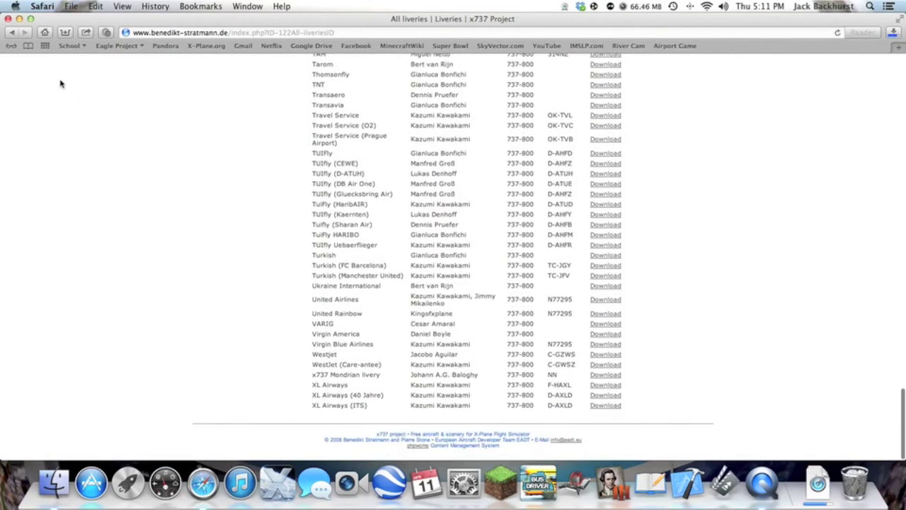
Step: Close the browser window and, in Finder, open the Heavy Metal folder within X-Plane 10's Aircraft folder
click(9, 19)
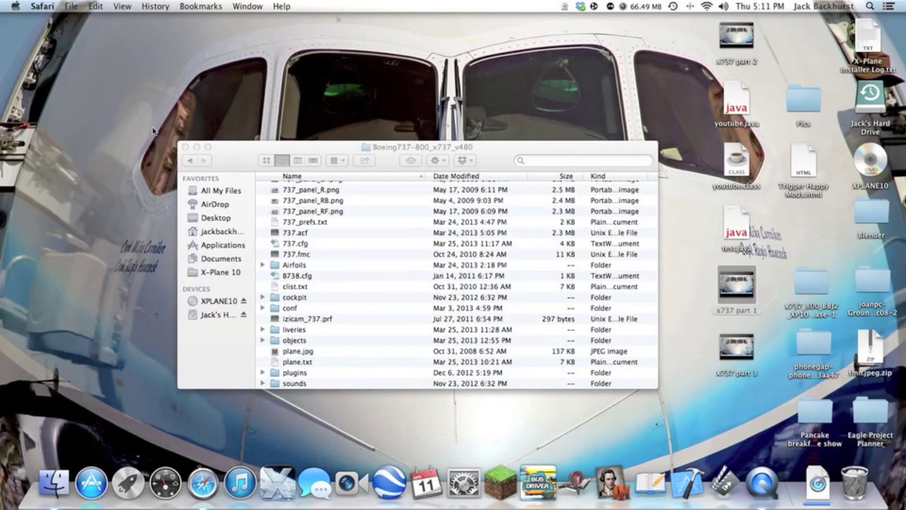
click(241, 164)
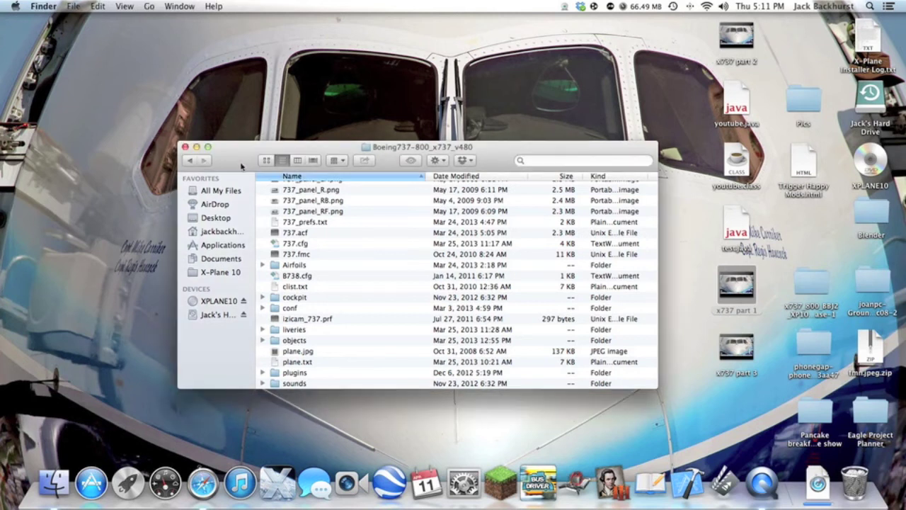
click(217, 272)
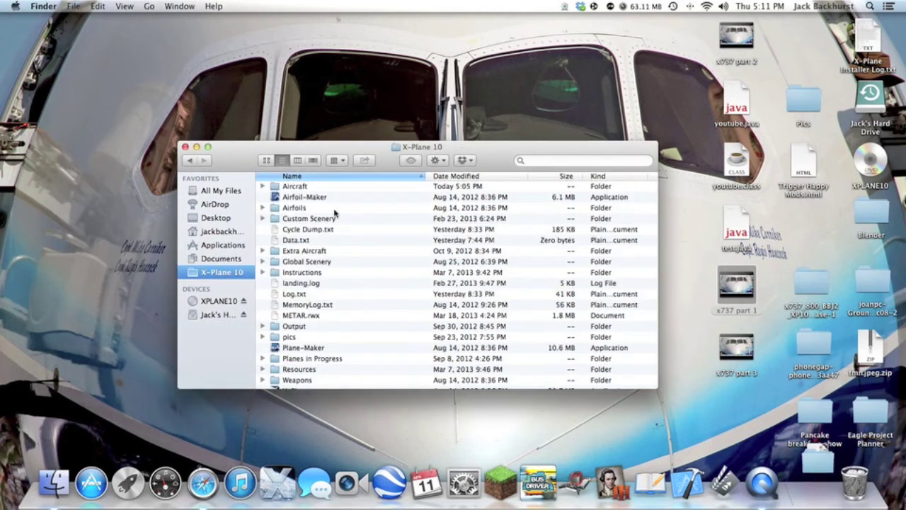
click(296, 187)
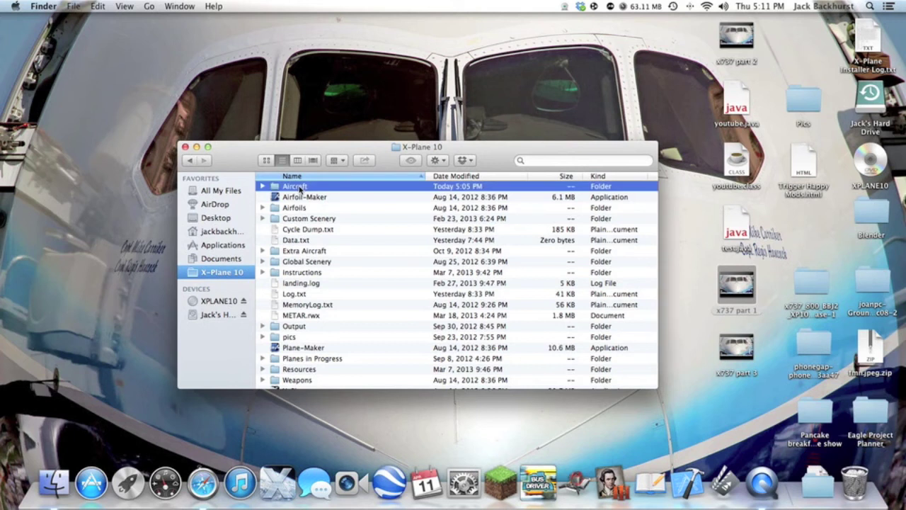
double_click(299, 187)
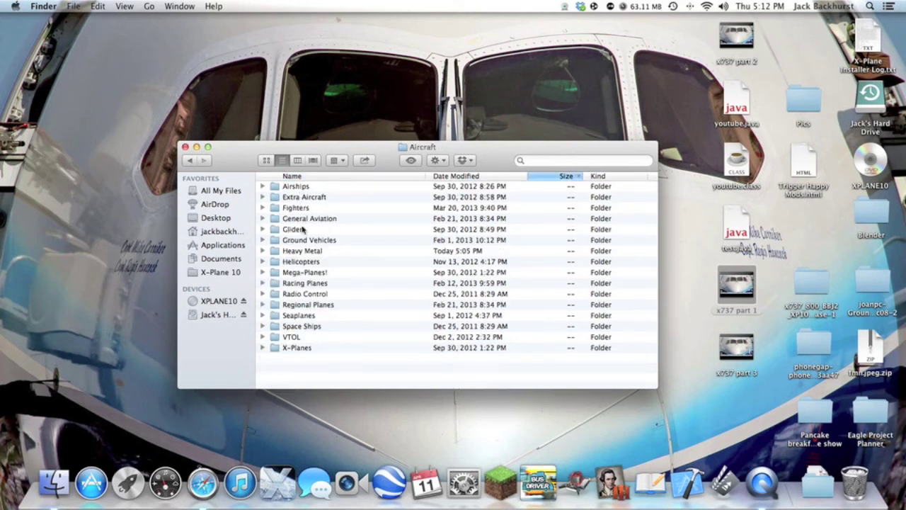
click(303, 252)
double_click(303, 252)
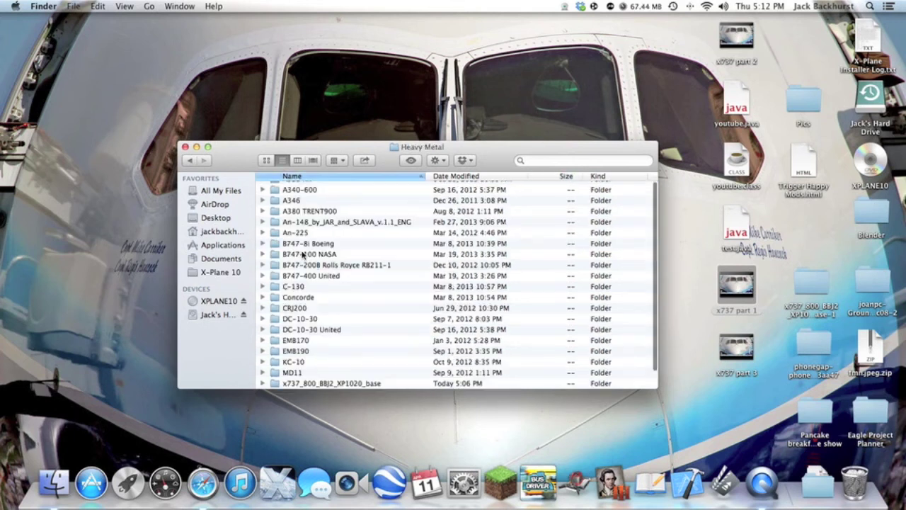
Step: Open the Boeing737-800_x737_v480 folder inside x737_800_BBJ2_XP1020_base
click(325, 385)
double_click(325, 384)
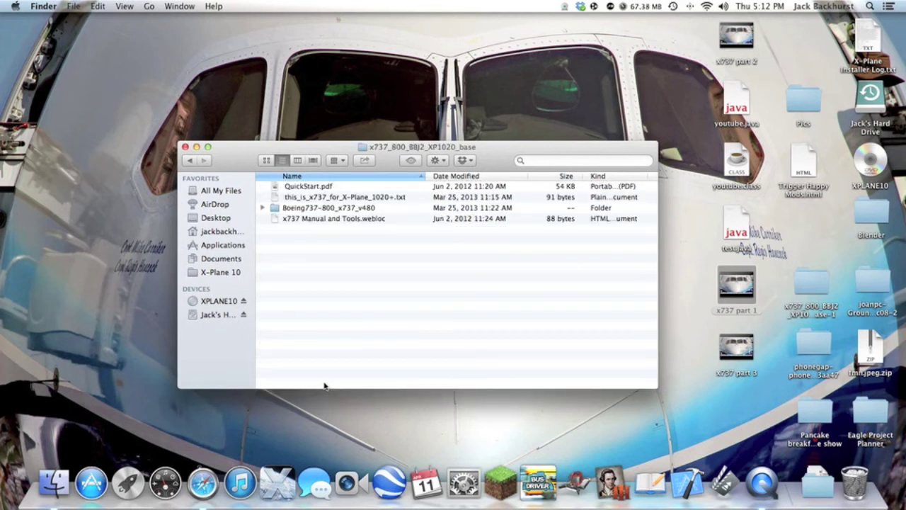
click(300, 207)
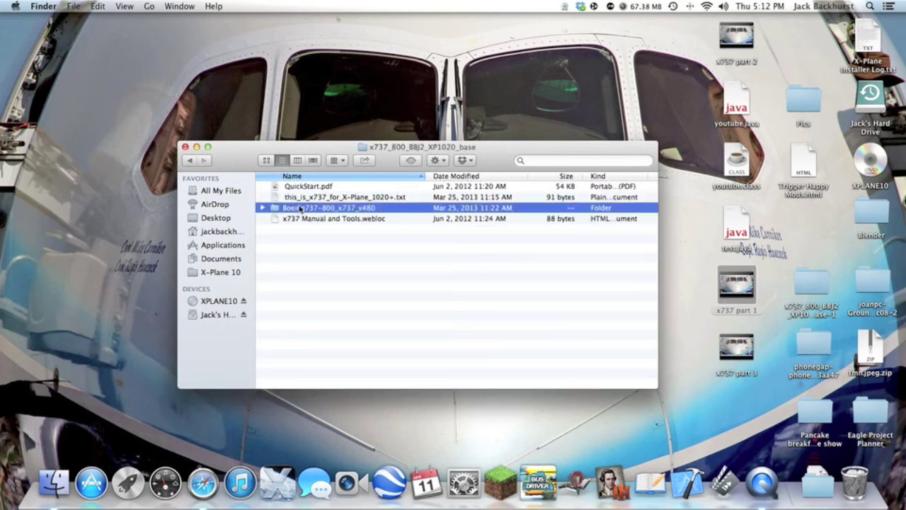
double_click(300, 207)
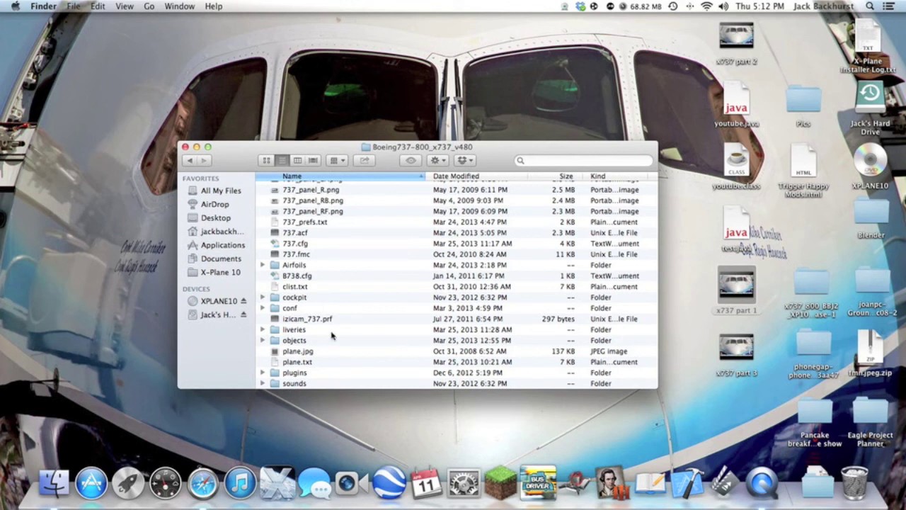
Step: Move the american_airlines folder from Downloads into the aircraft's liveries folder and open it there
click(805, 483)
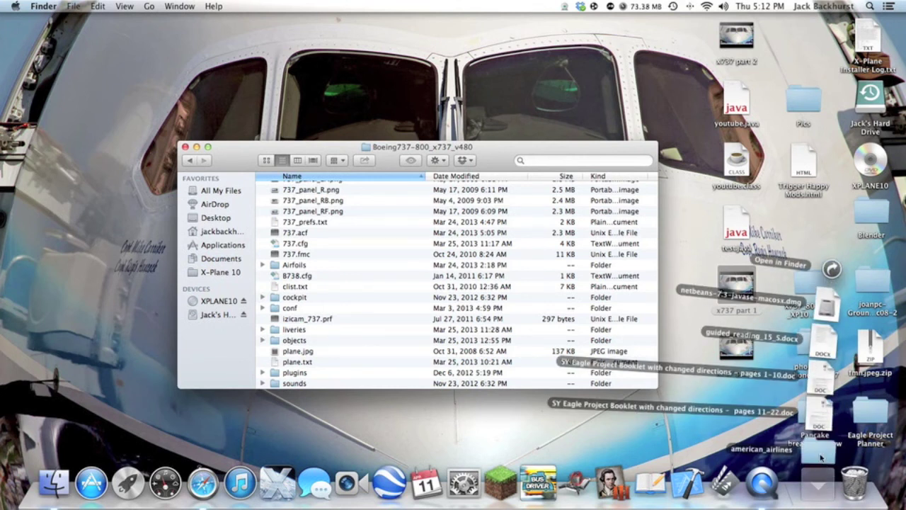
drag(821, 458, 305, 333)
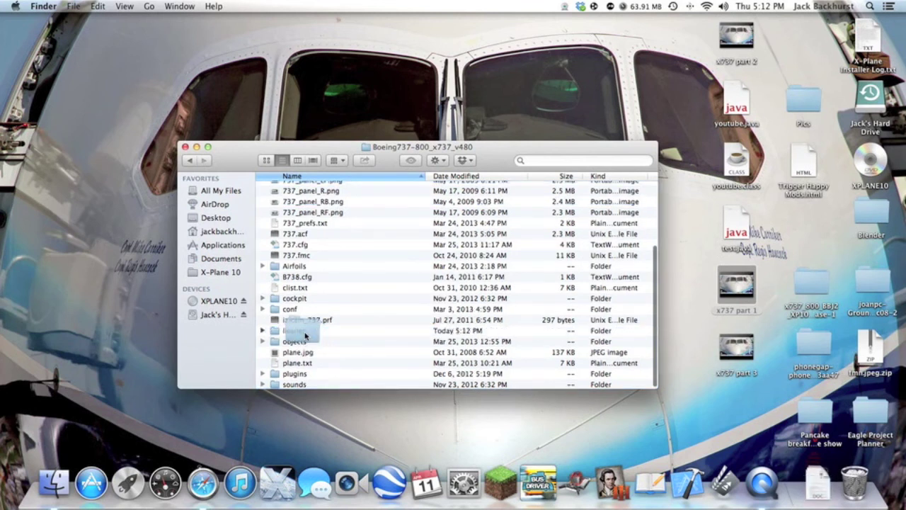
double_click(304, 333)
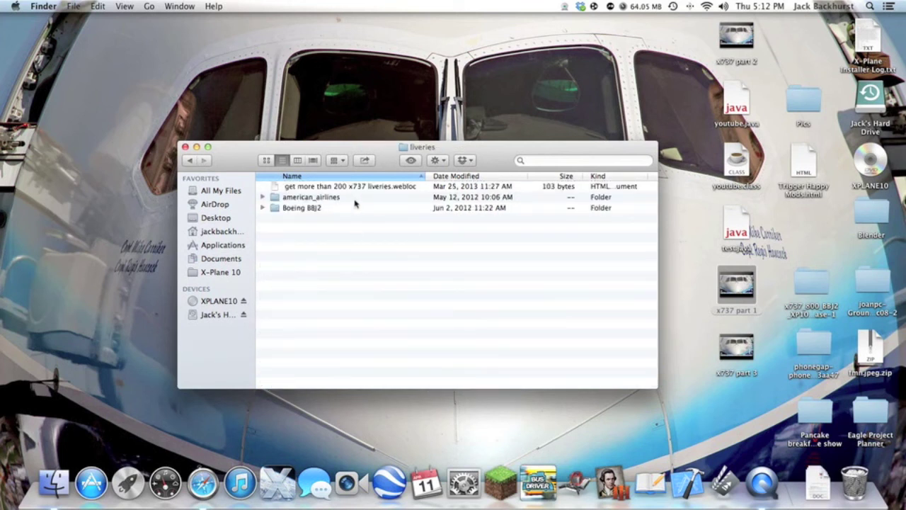
double_click(317, 197)
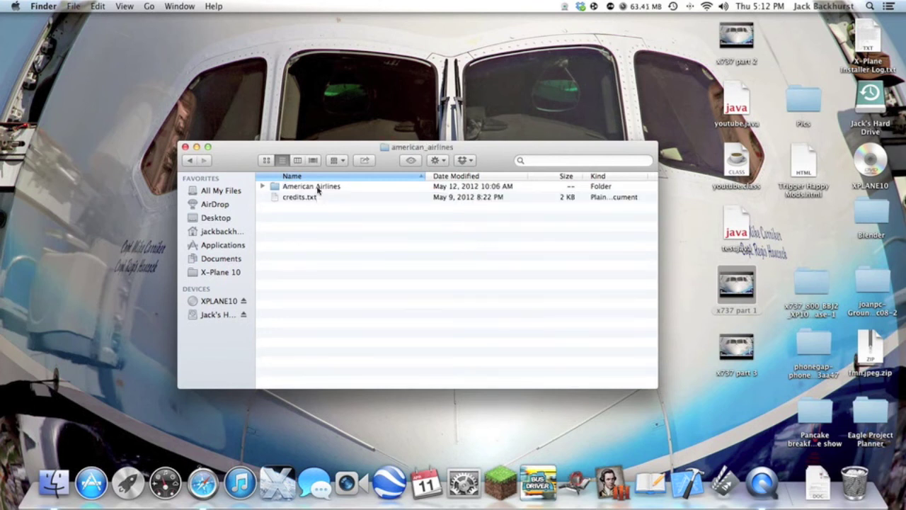
Step: Return to the liveries folder and move the american_airlines folder out of it onto the desktop
double_click(317, 187)
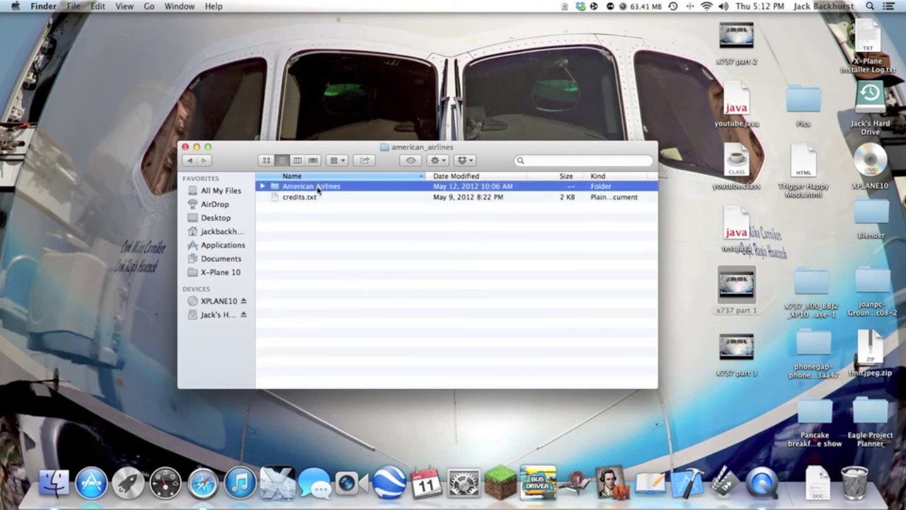
click(191, 161)
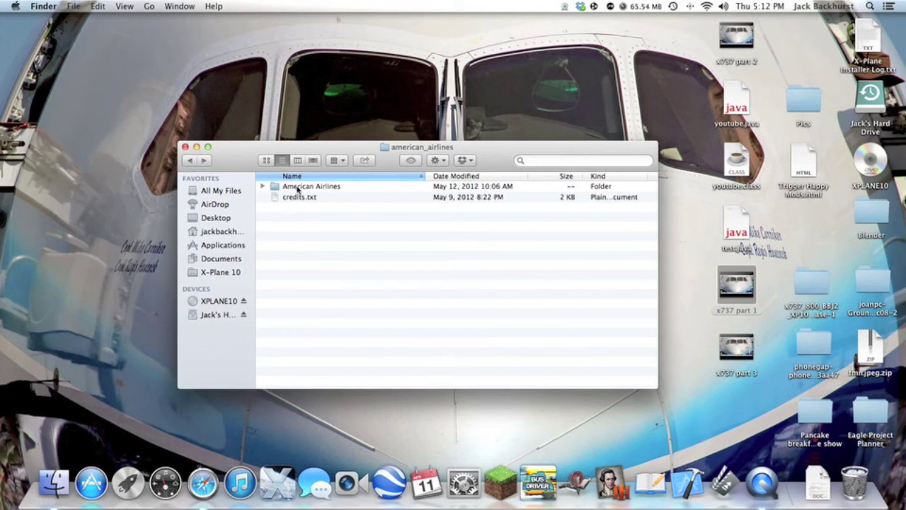
click(191, 160)
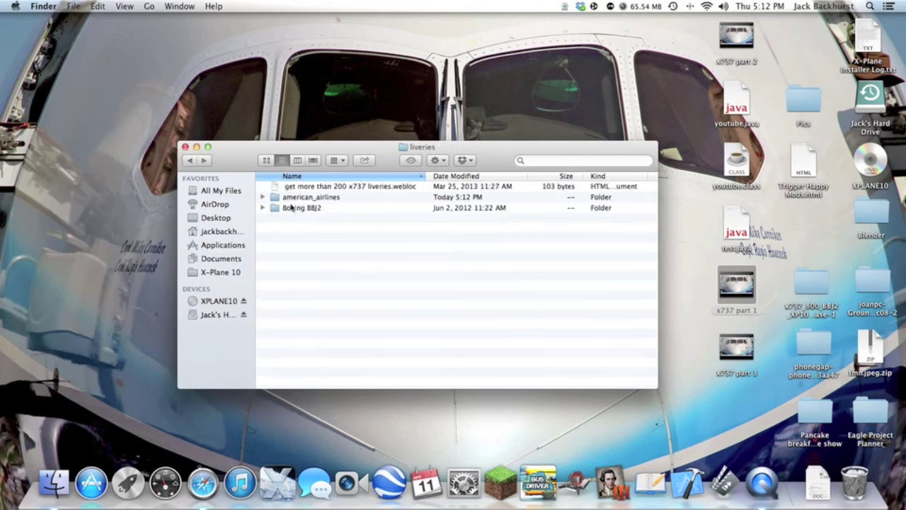
drag(295, 199, 300, 104)
Step: Open the american_airlines folder on the desktop, view the contents of its inner American Airlines folder and close the window
click(285, 101)
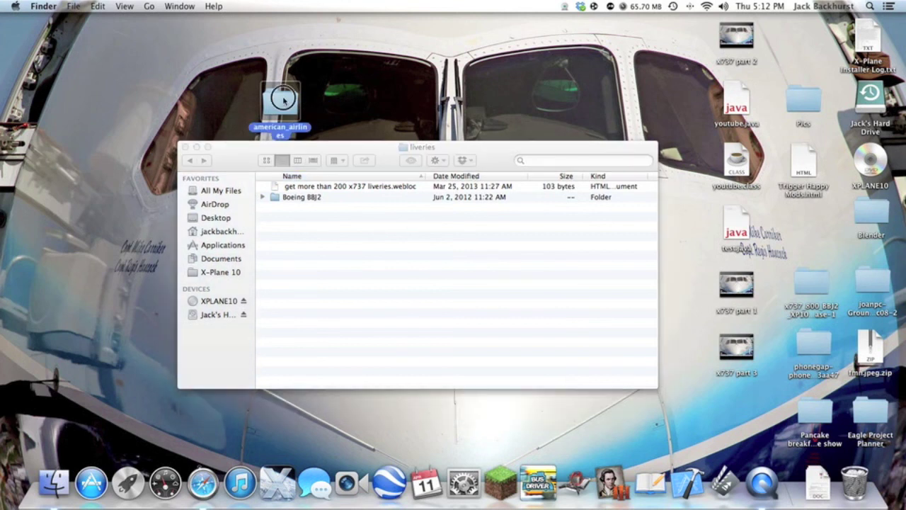
double_click(284, 100)
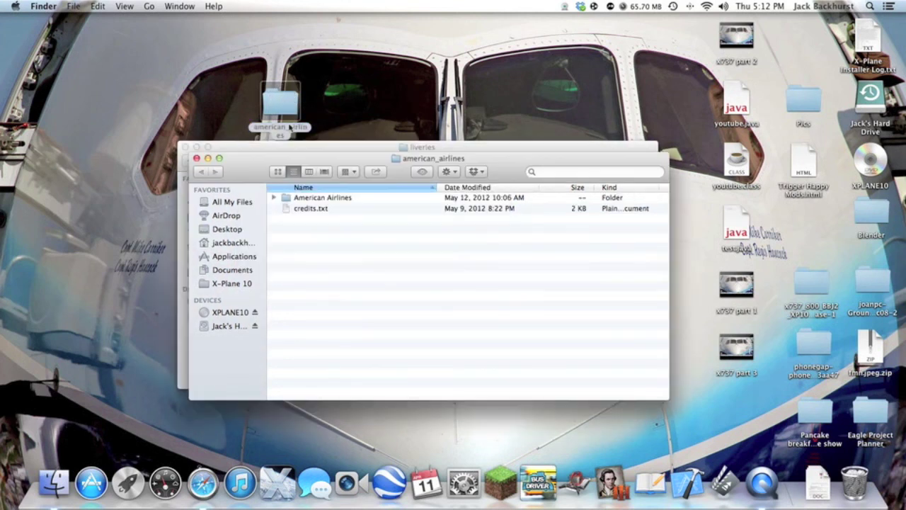
drag(312, 169, 402, 258)
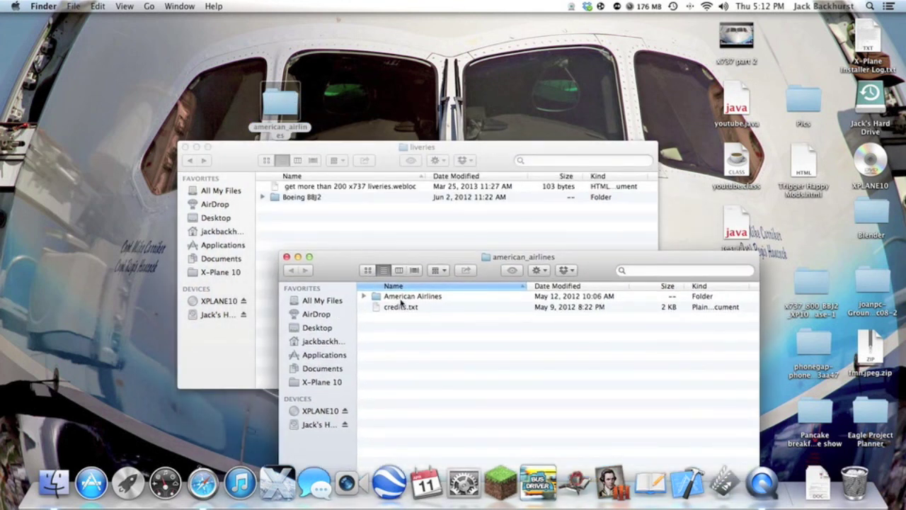
double_click(399, 295)
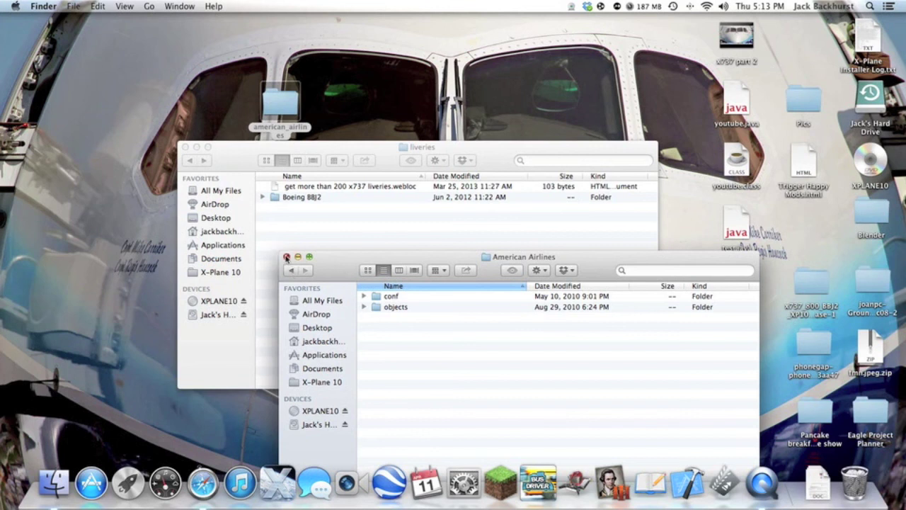
click(286, 257)
Step: Move the inner American Airlines folder from the desktop's american_airlines folder into the liveries folder, and close the source window
click(279, 102)
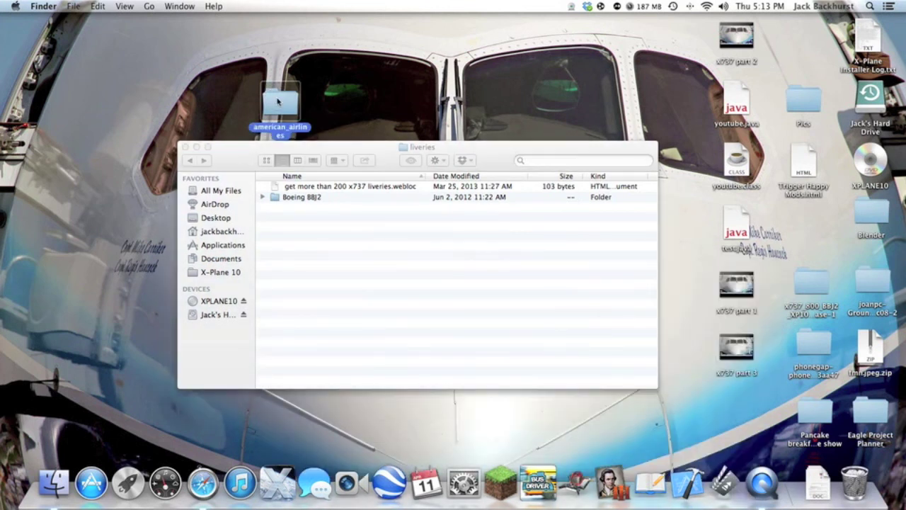
double_click(279, 103)
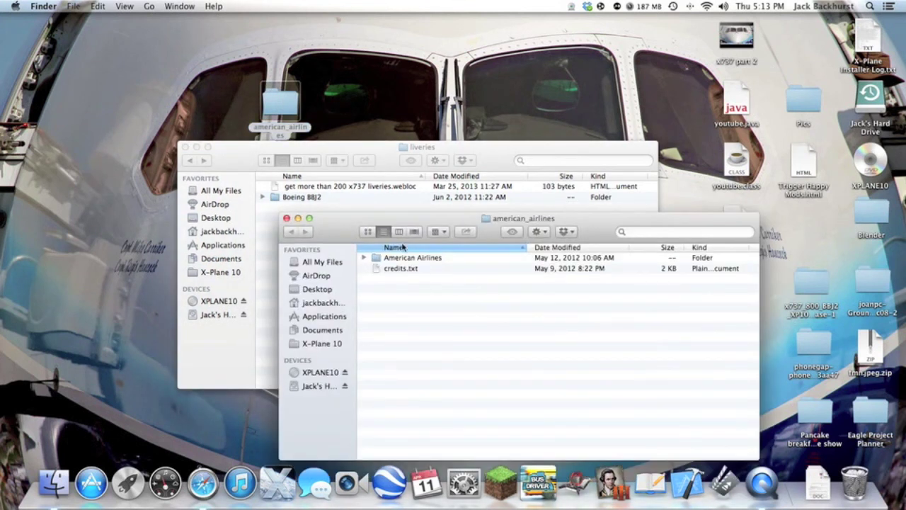
drag(407, 217, 410, 241)
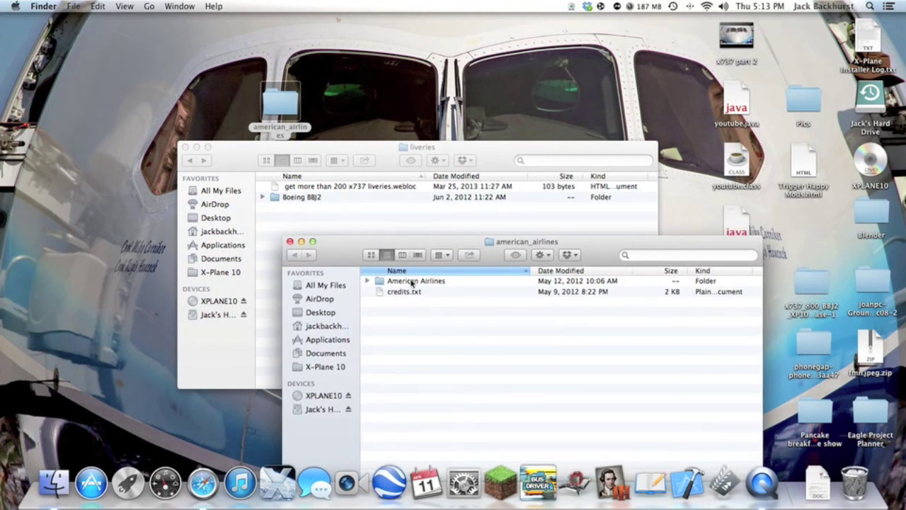
drag(411, 283, 324, 218)
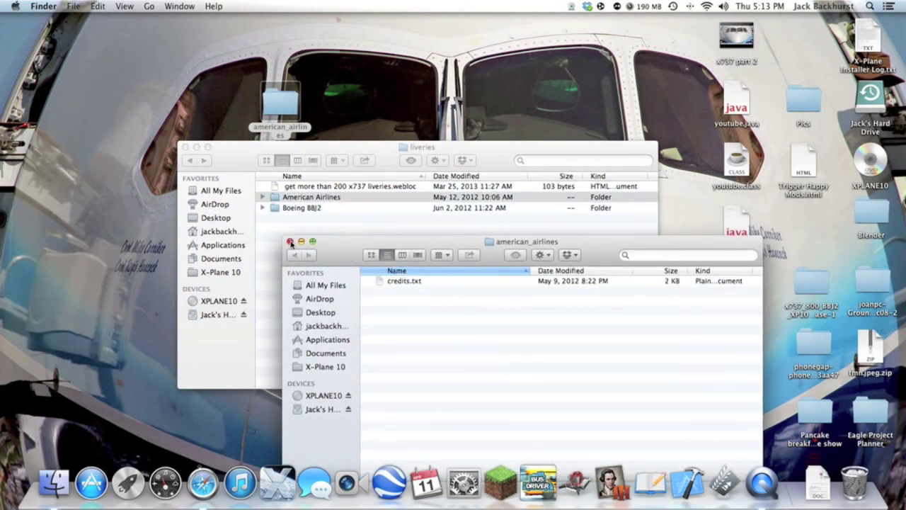
click(291, 242)
Step: Check the contents of the American Airlines folder in liveries and move the leftover american_airlines desktop folder to the Trash
click(288, 195)
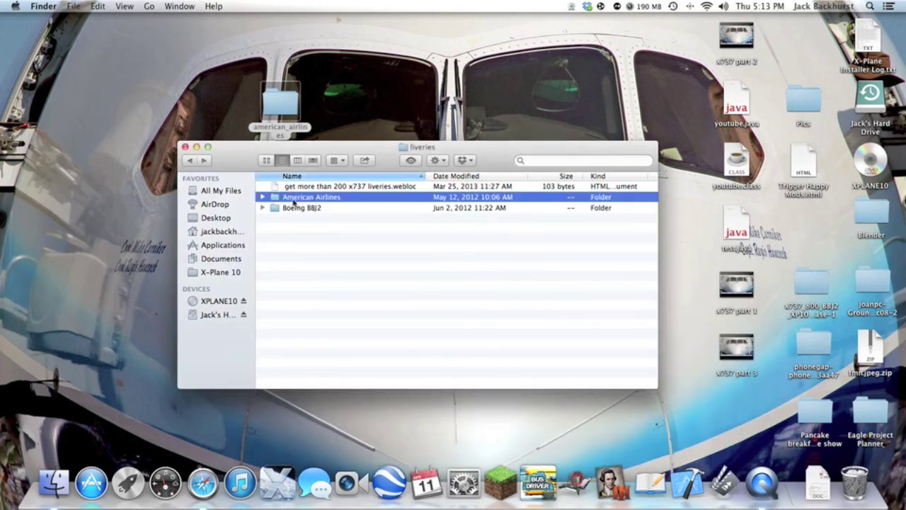
double_click(293, 198)
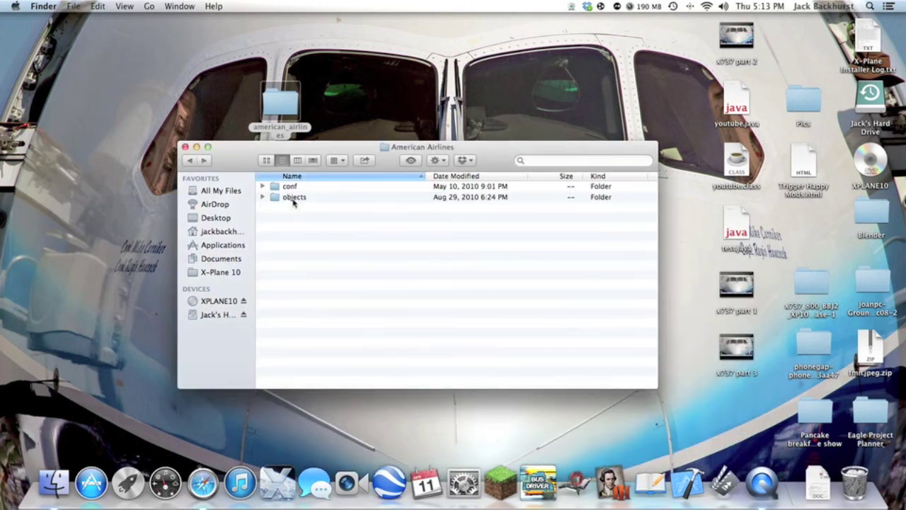
click(185, 146)
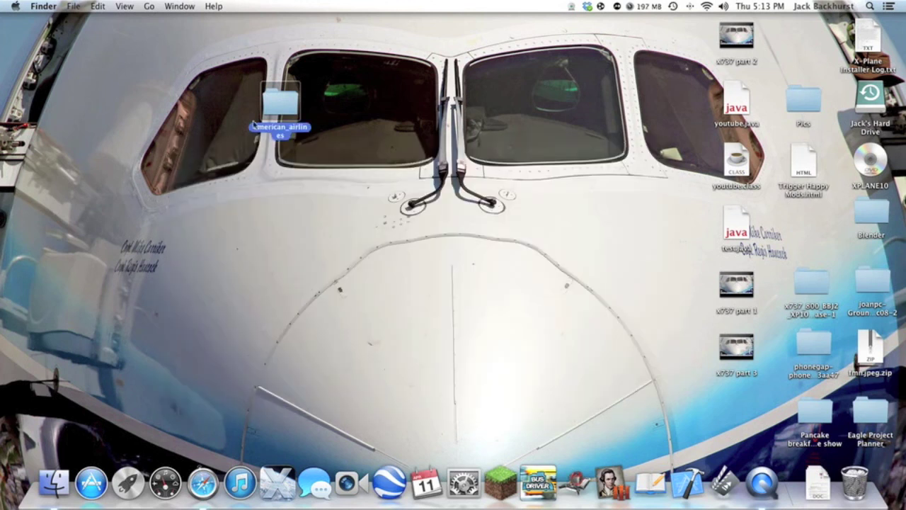
drag(280, 106, 849, 479)
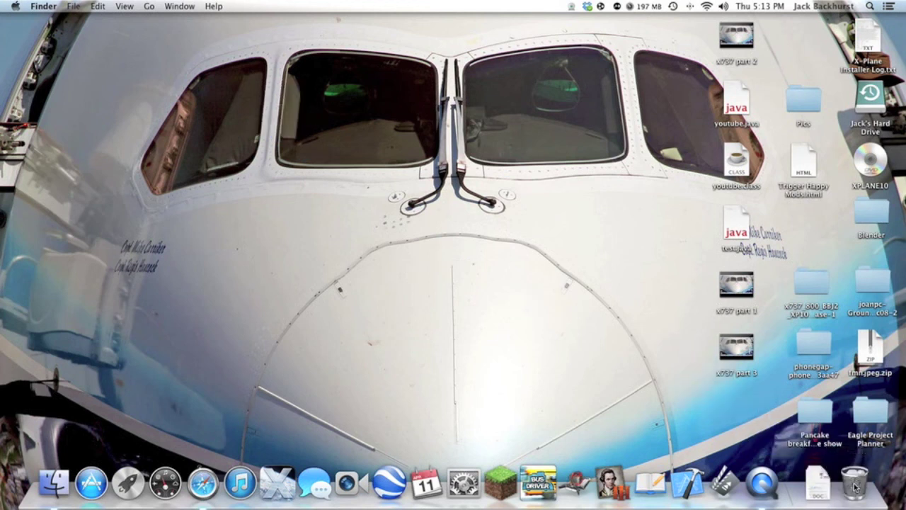